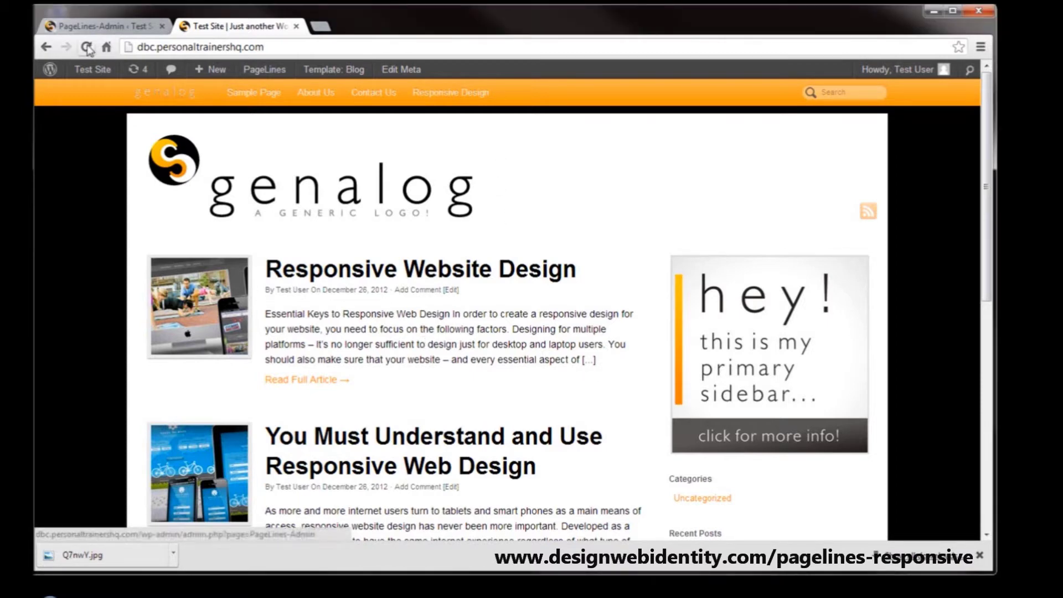
- In the PageLines admin tab, clear the optional Page Background color in the Color Control settings
click(84, 27)
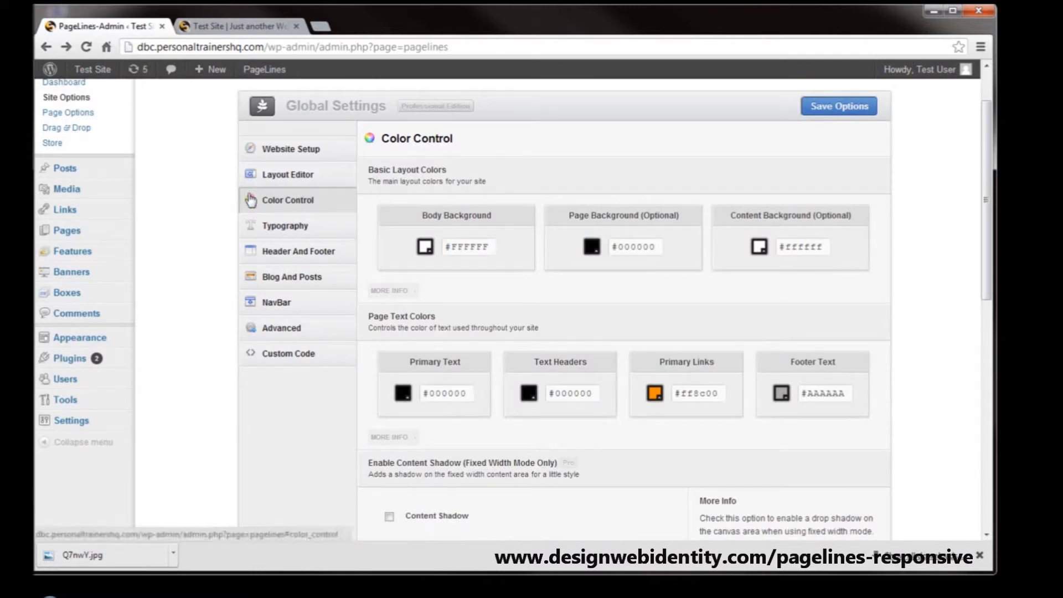
scroll(81, 103, up, 2)
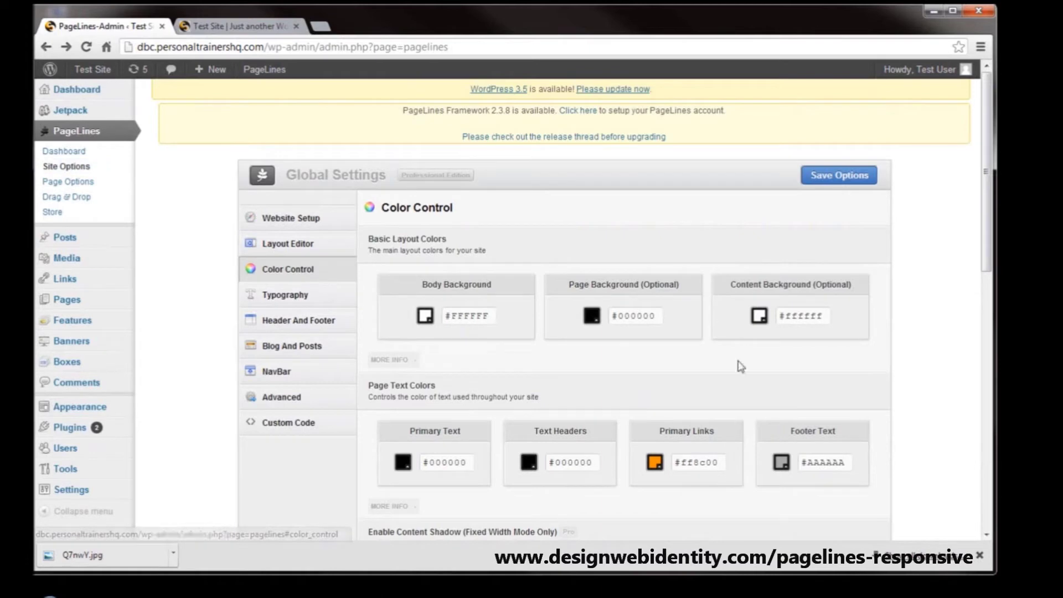
drag(657, 316, 590, 316)
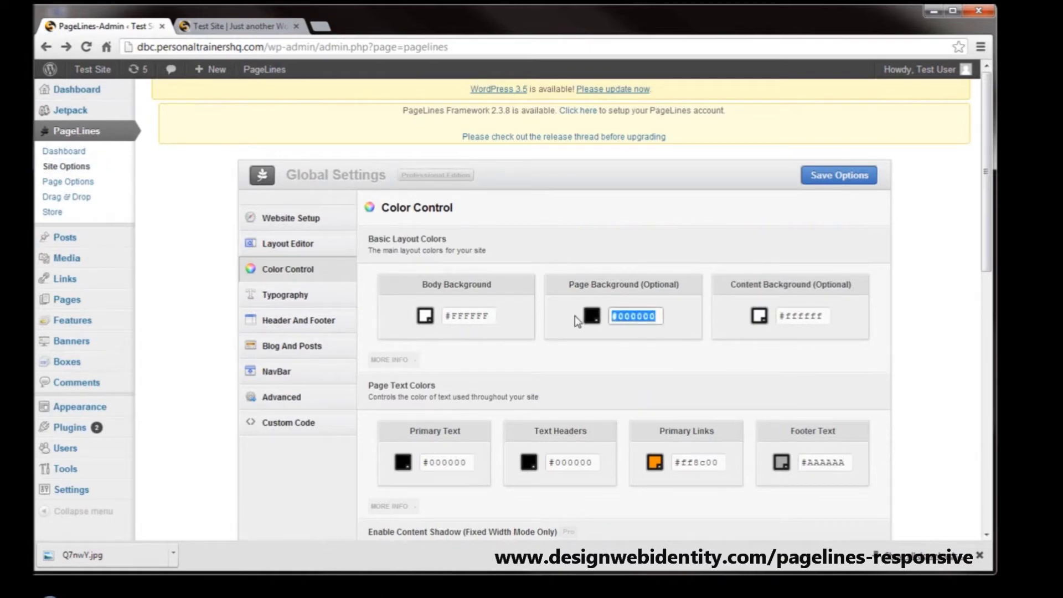
- Upload the orange swirl picture from the pagelines responsive folder as the site background image
scroll(578, 321, down, 6)
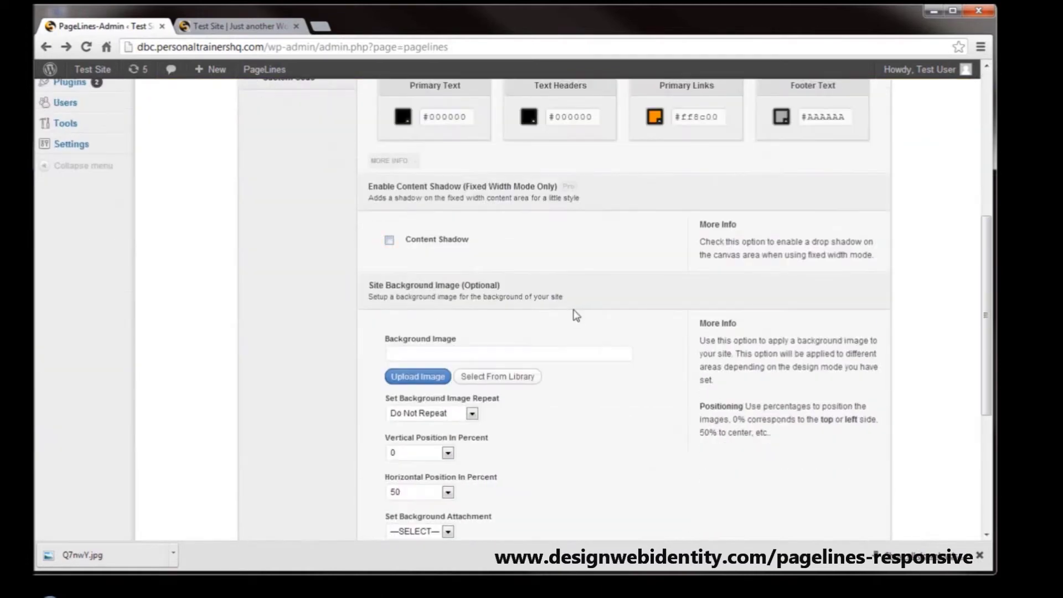
scroll(576, 316, down, 2)
click(406, 240)
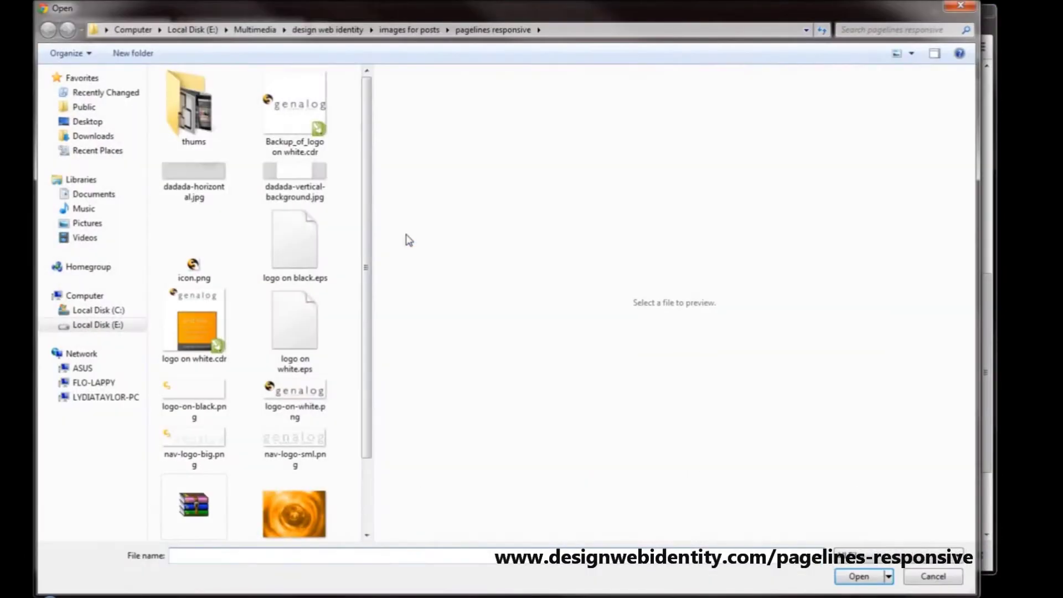
double_click(308, 515)
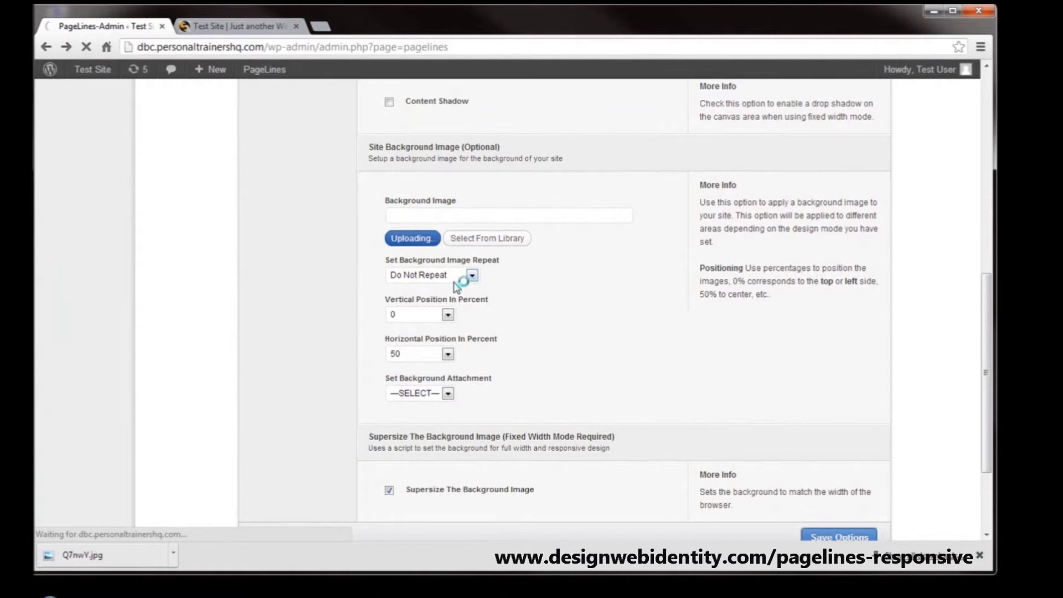
- Set the background image to Do Not Repeat, with vertical position 0 and horizontal position 50 percent
click(470, 275)
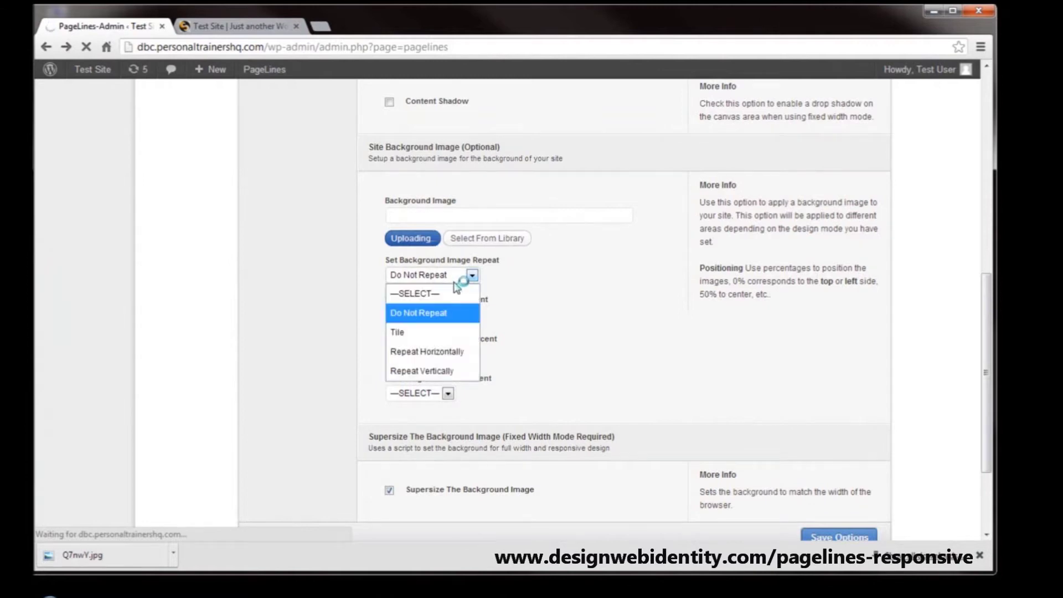
click(434, 313)
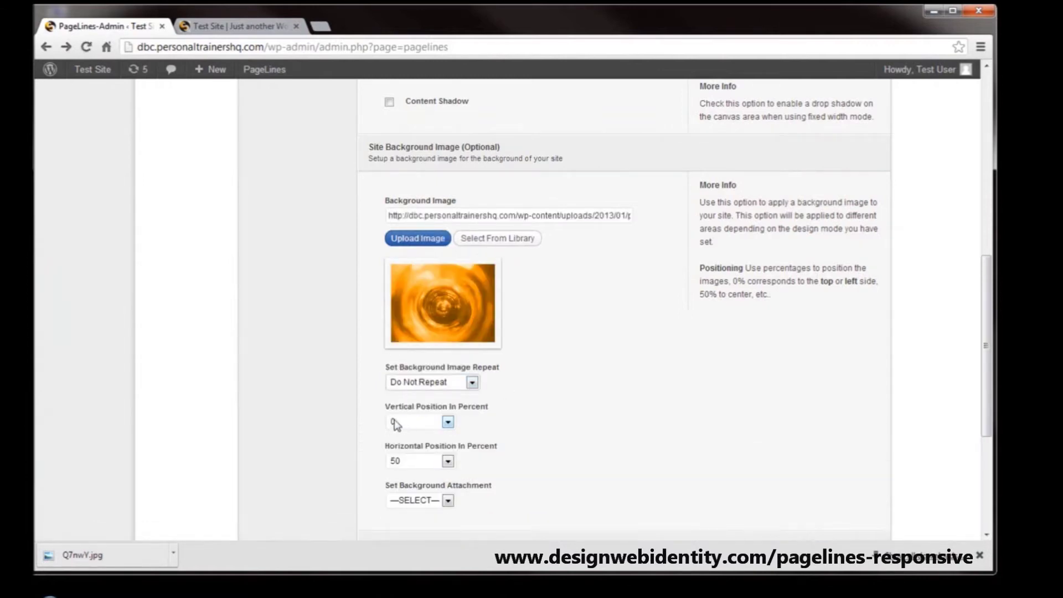
text(0)
click(436, 465)
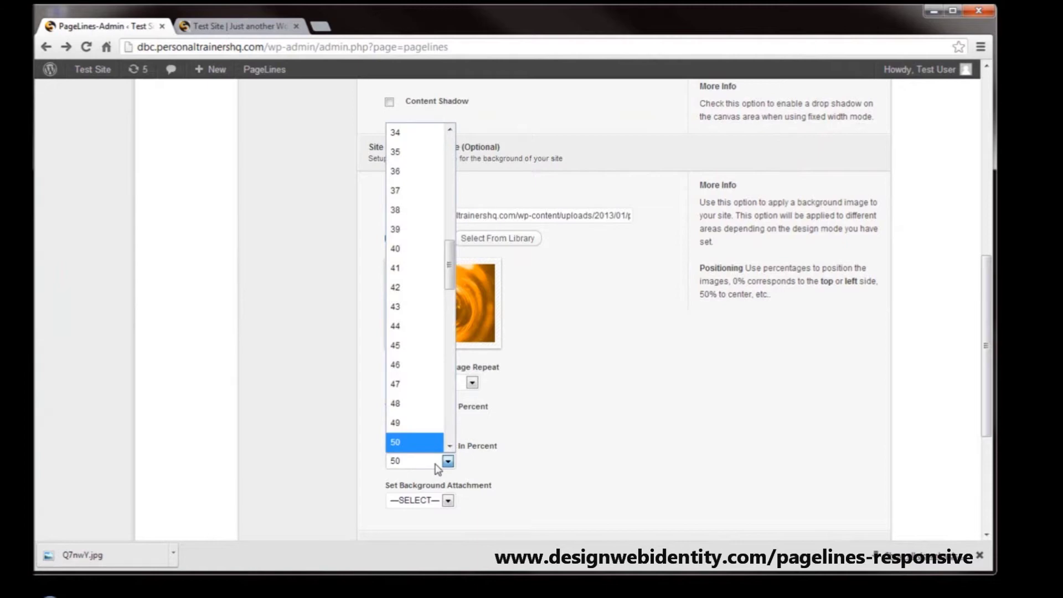
click(437, 467)
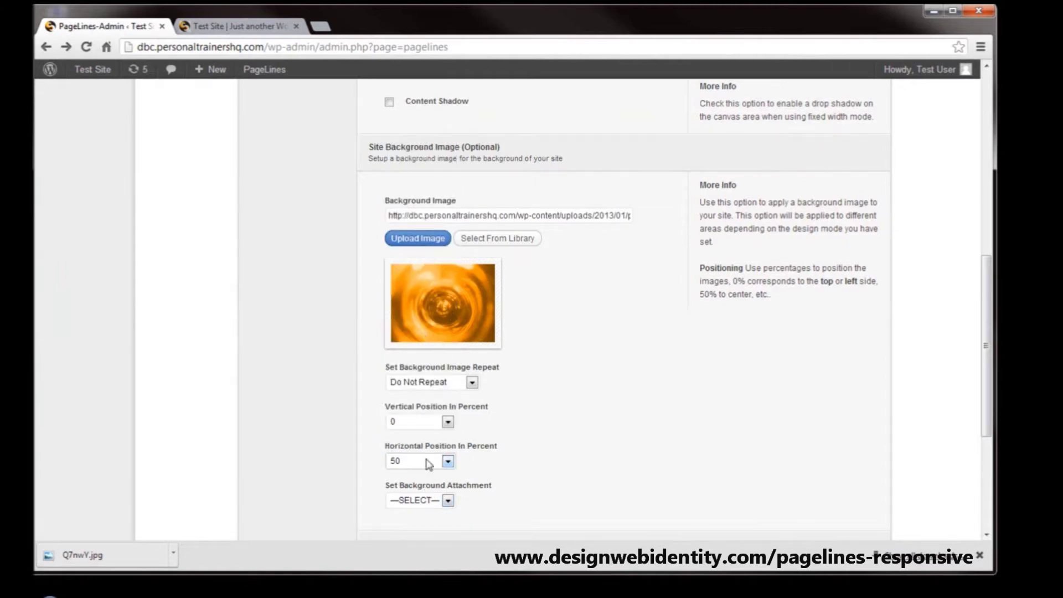
- Turn off Supersize The Background Image and save the options
scroll(549, 433, down, 3)
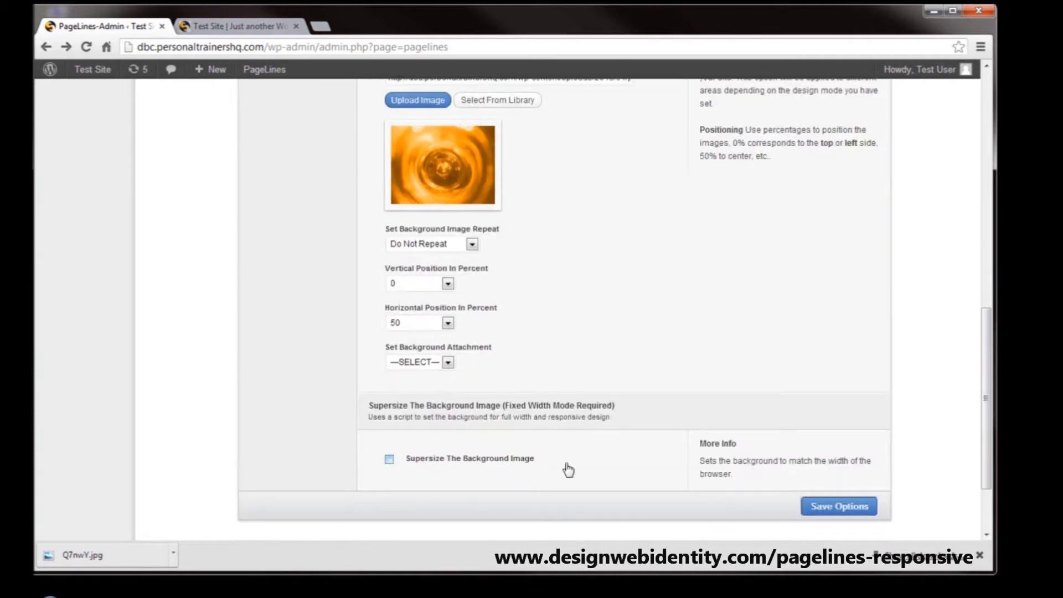
scroll(559, 432, up, 5)
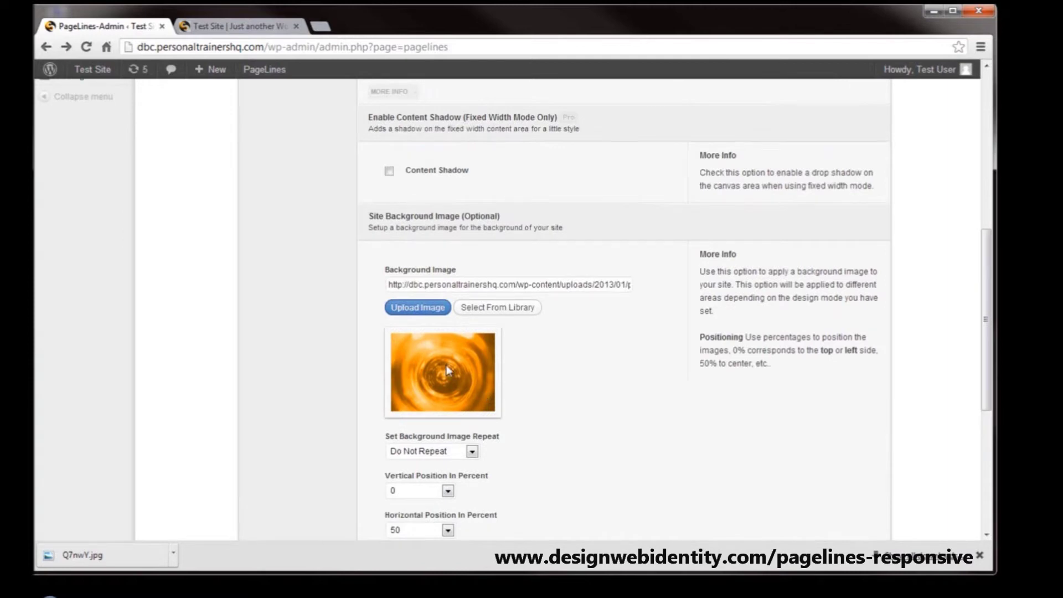
scroll(446, 364, up, 5)
scroll(449, 374, down, 8)
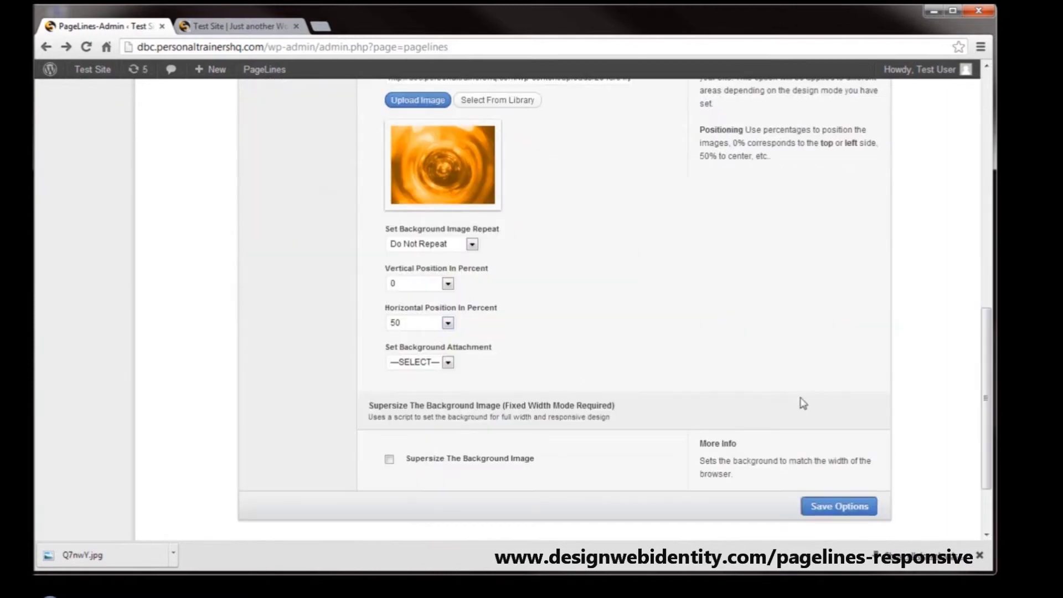
click(850, 509)
- Reload the Test Site page and examine how the background image behaves along the whole page
click(210, 30)
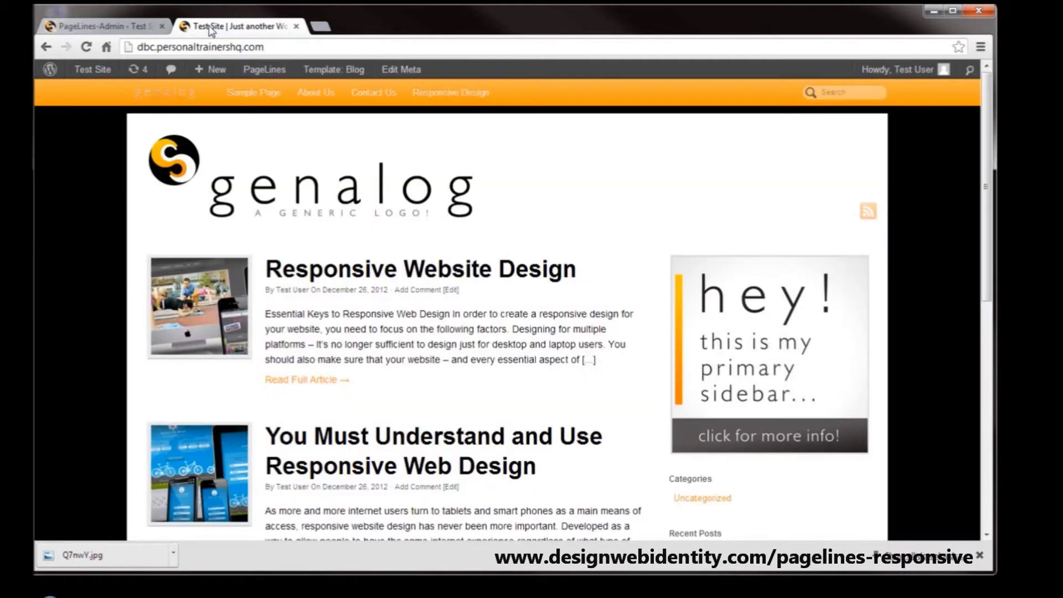
key(F5)
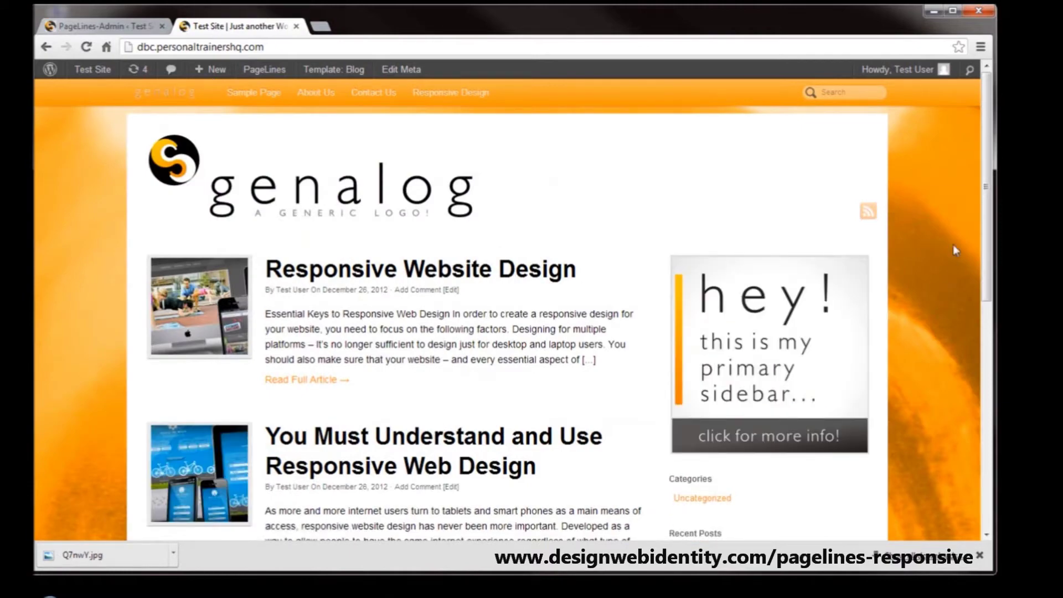
scroll(117, 314, down, 10)
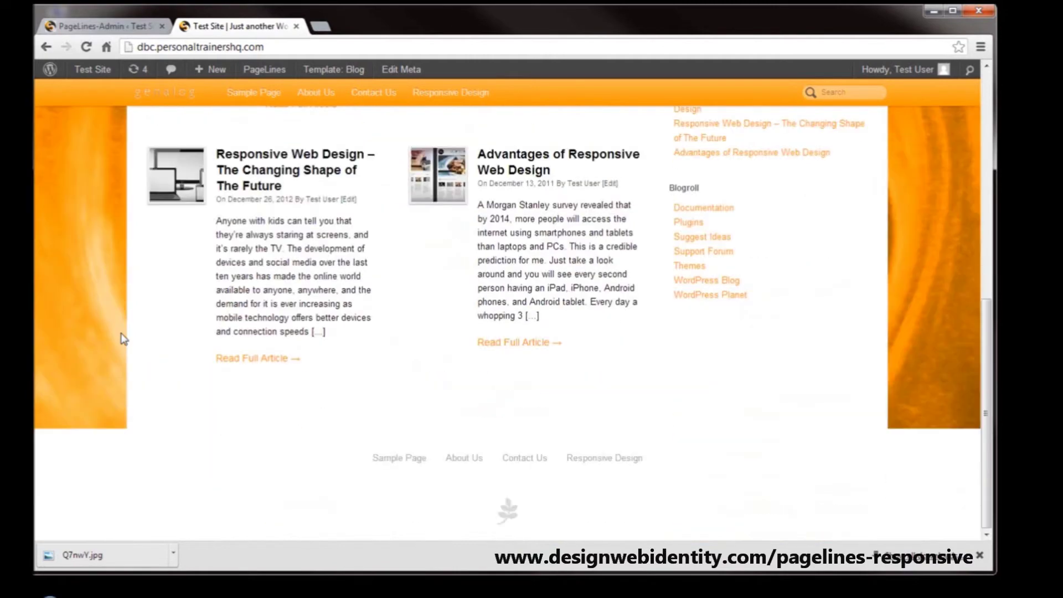
scroll(530, 432, up, 6)
scroll(858, 367, down, 3)
scroll(370, 175, up, 3)
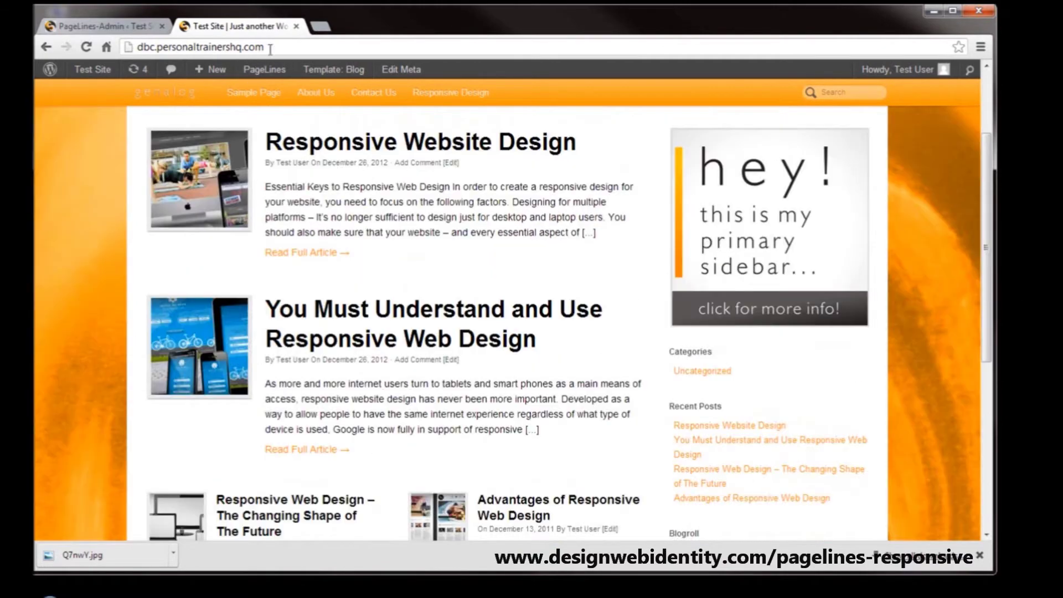
- Back in the PageLines settings, set the background attachment to Fixed and save the options
click(118, 31)
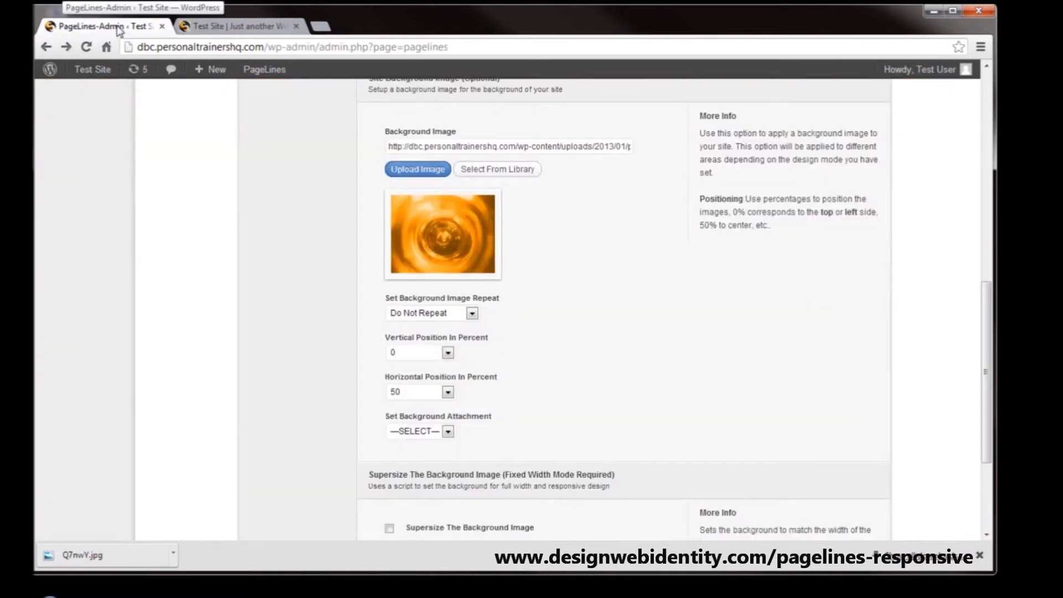
click(446, 432)
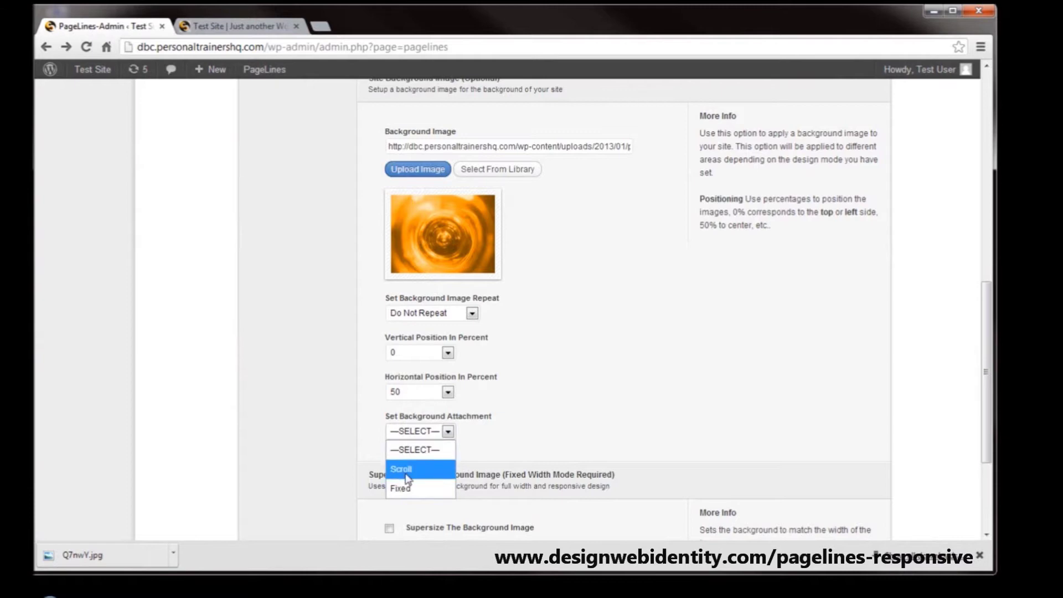
click(410, 490)
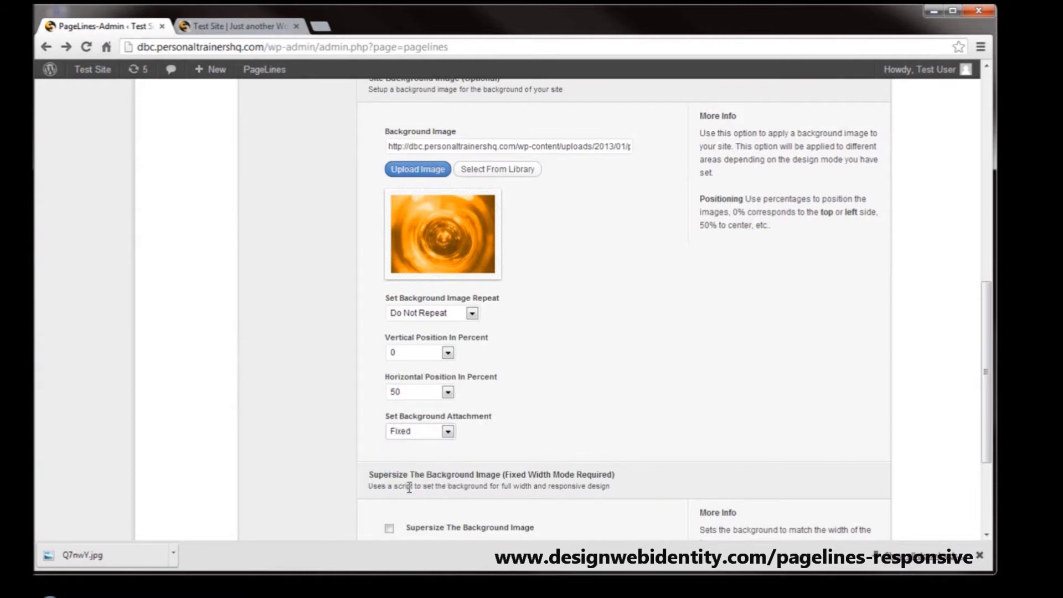
scroll(582, 367, up, 4)
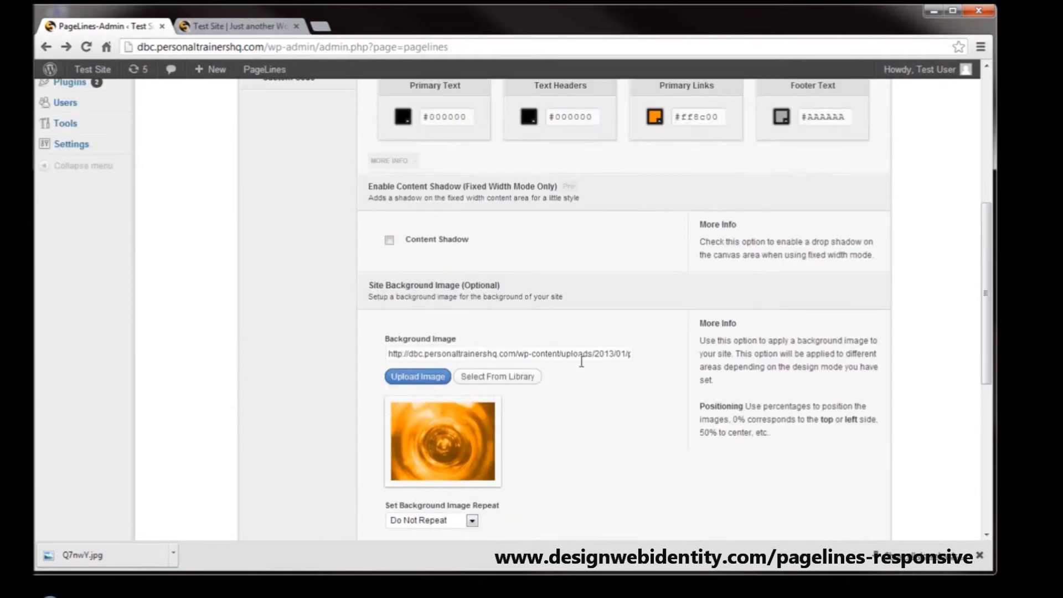
click(209, 28)
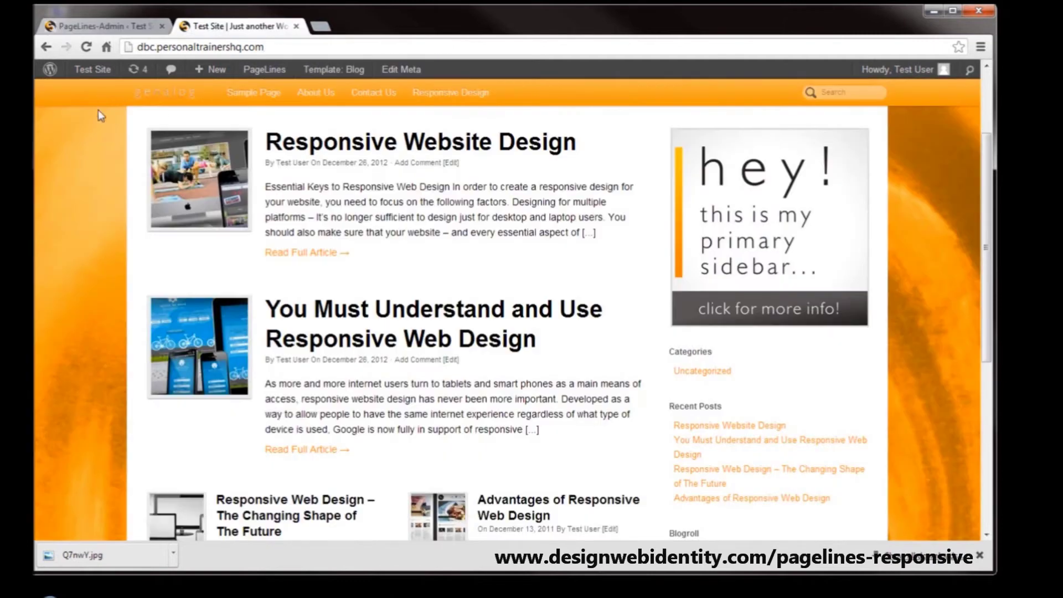
click(105, 26)
scroll(659, 404, up, 5)
click(867, 106)
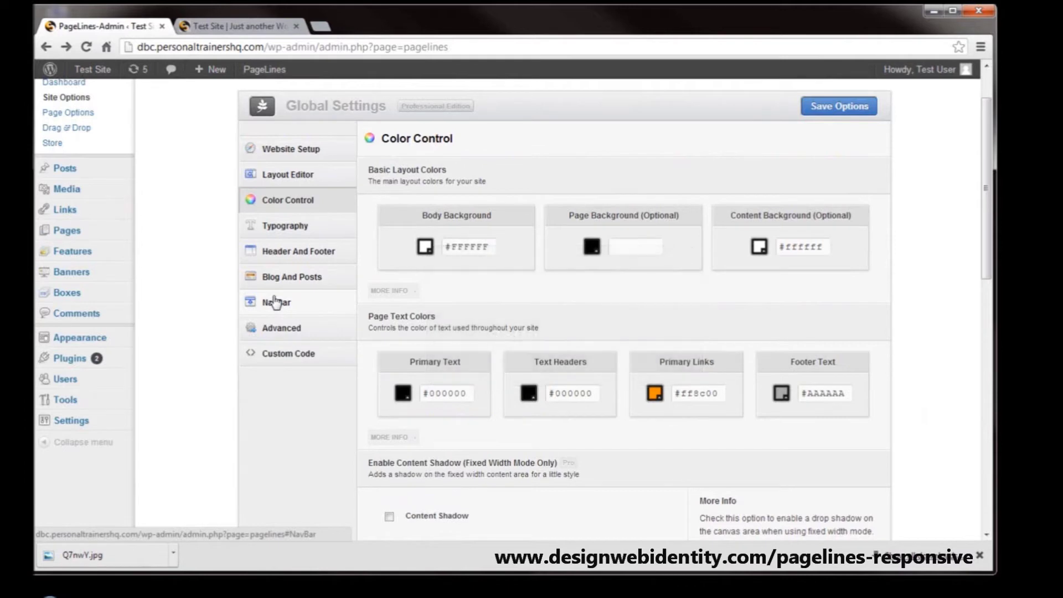
- Set the fixed NavBar theme to Black Transparent (Default) and save the options
click(280, 309)
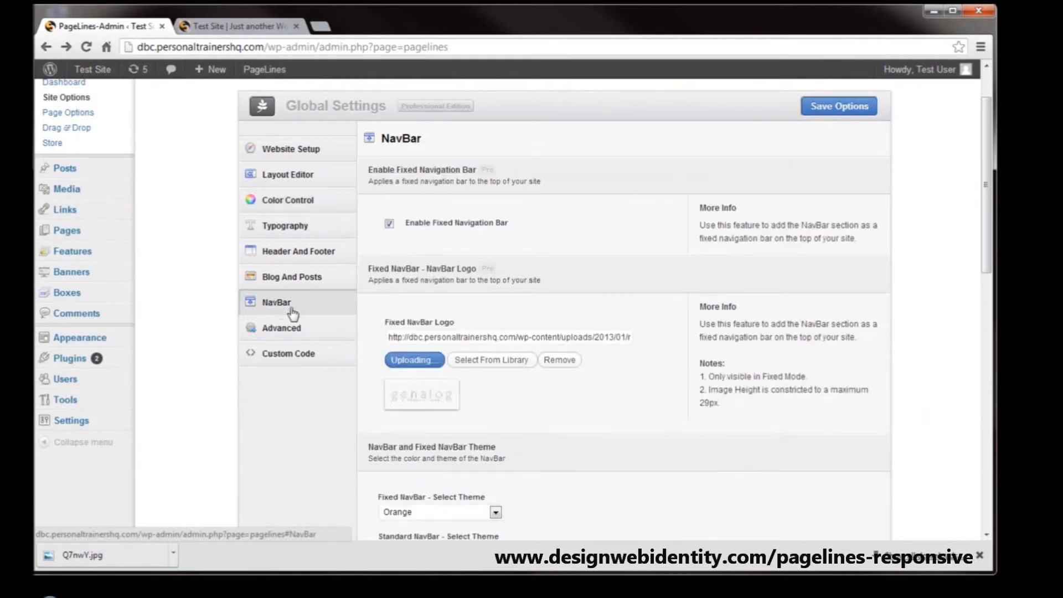
scroll(443, 372, down, 3)
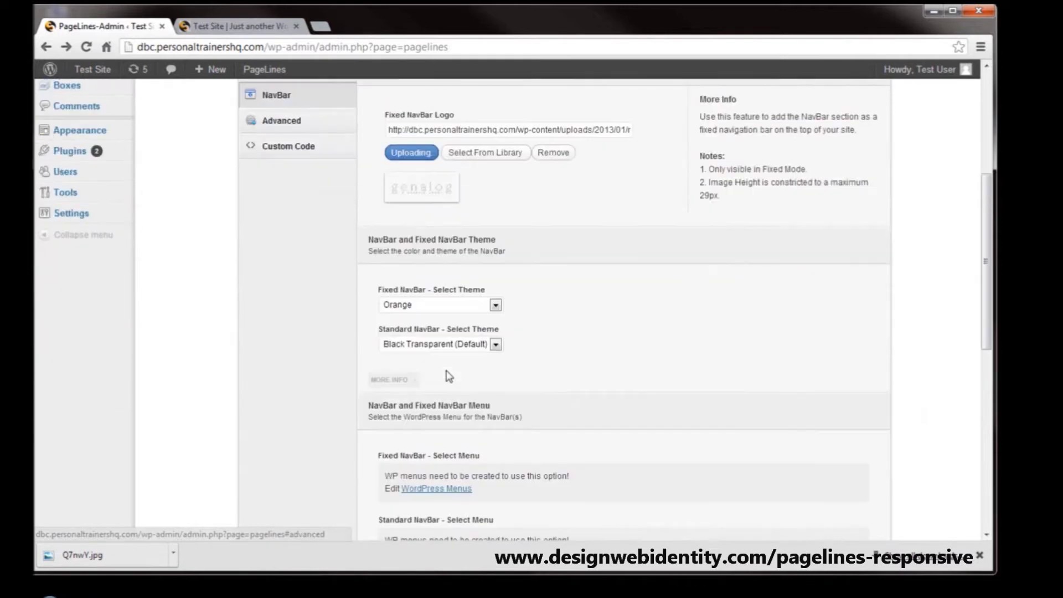
click(435, 305)
click(421, 342)
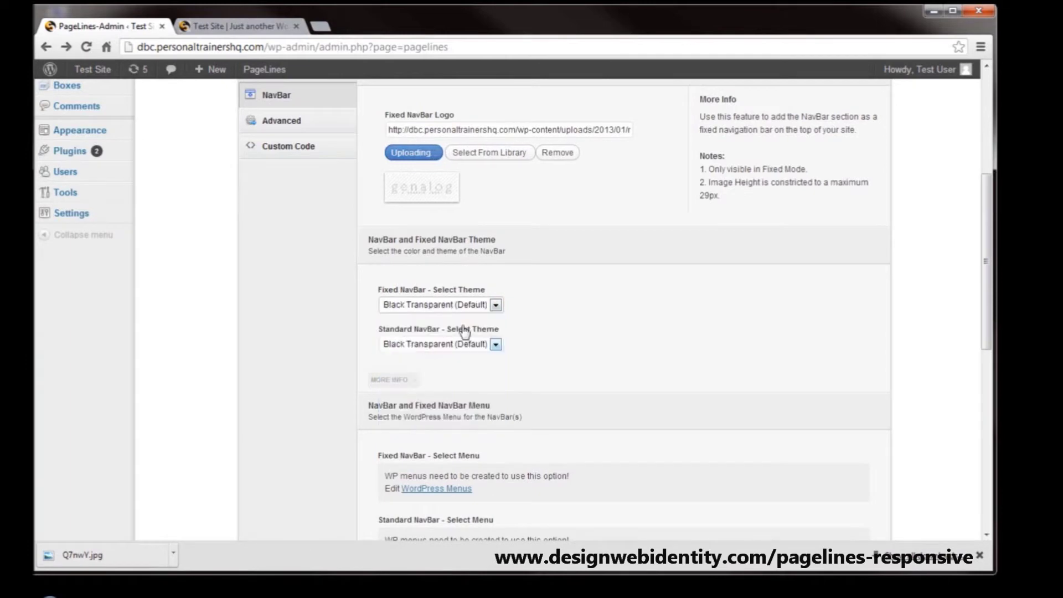
scroll(636, 341, up, 5)
click(853, 184)
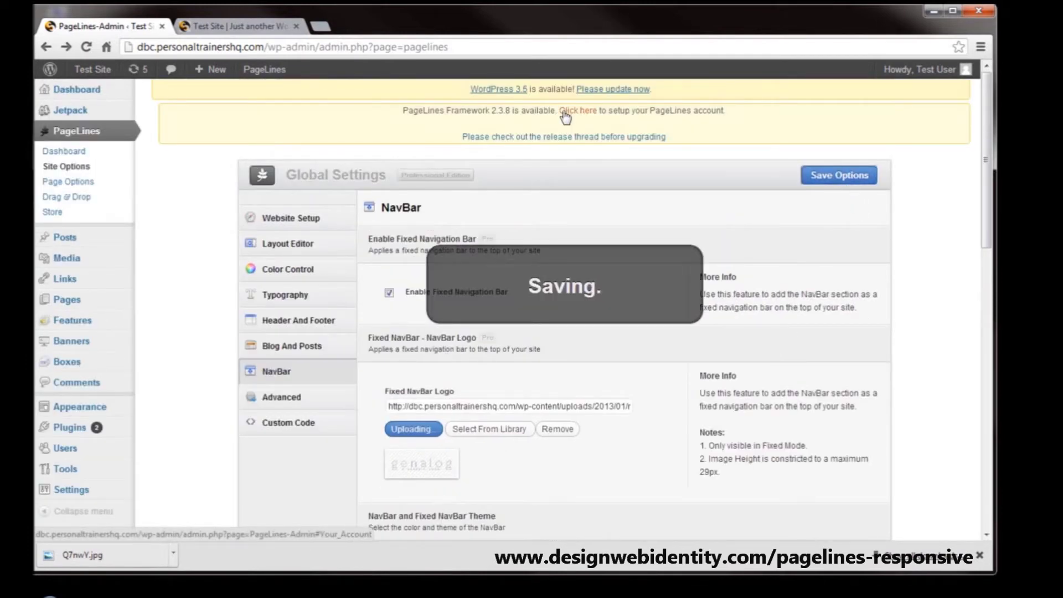
- Reload the Test Site page and examine the navigation bar, the fixed background and the footer area
click(258, 25)
key(F5)
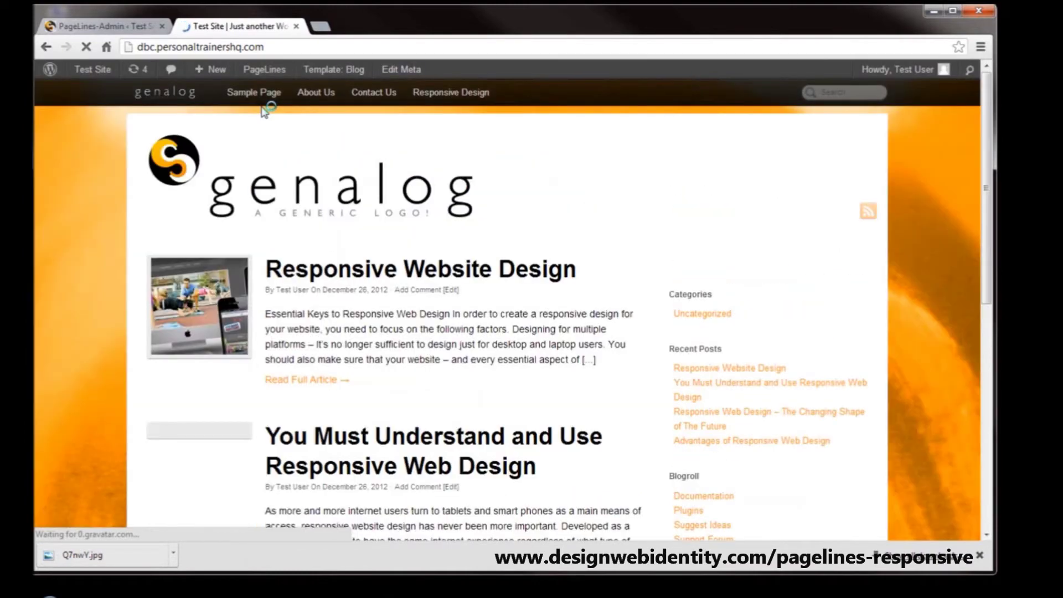
drag(991, 280, 983, 435)
drag(989, 475, 989, 475)
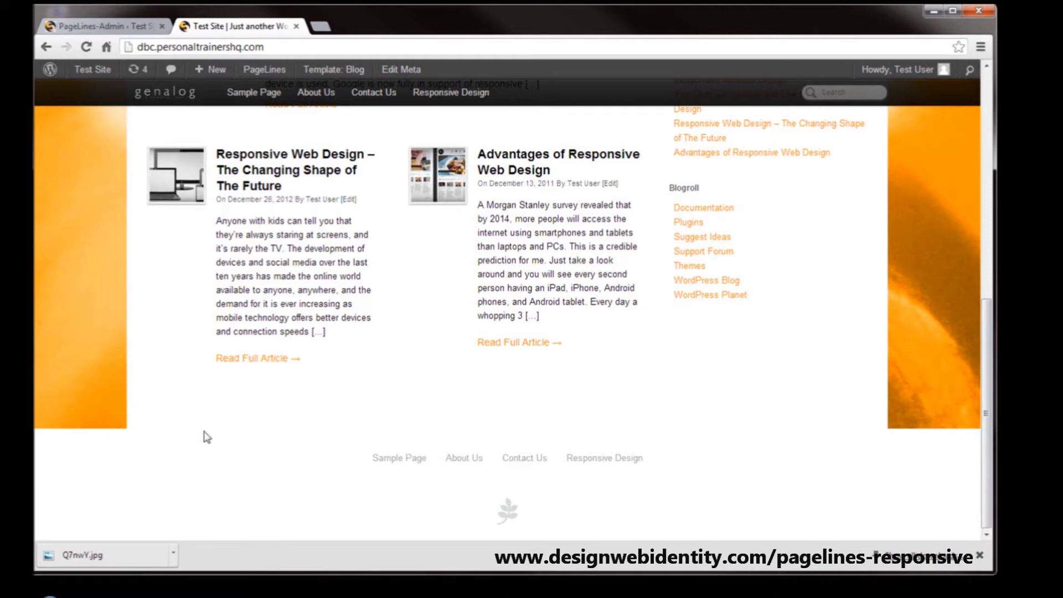
scroll(450, 505, up, 1)
scroll(453, 455, down, 1)
scroll(649, 502, up, 2)
scroll(655, 504, down, 2)
scroll(672, 459, up, 10)
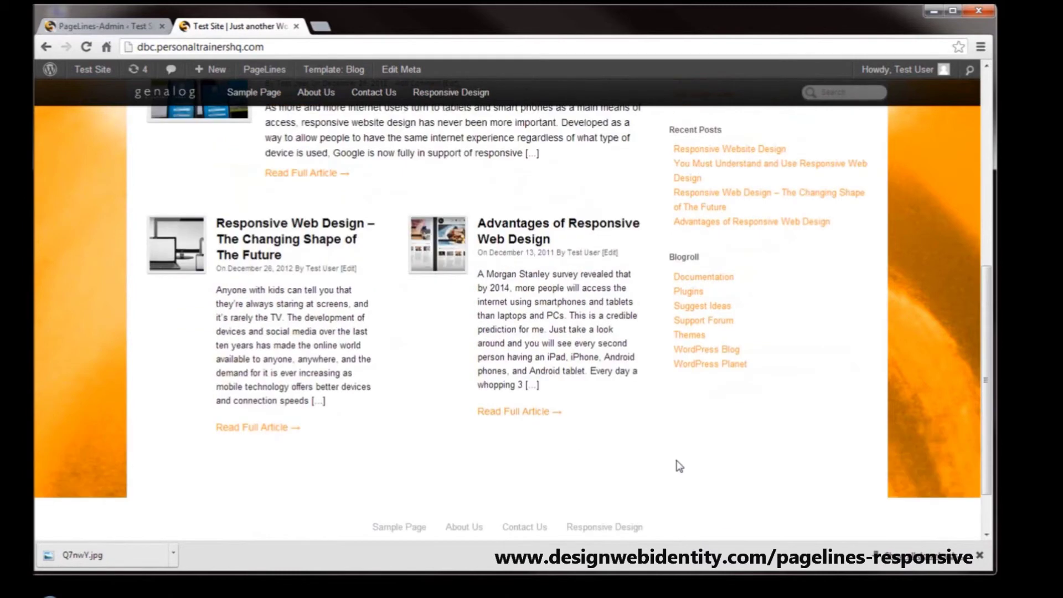
- In the PageLines Color Control settings, set the Body Background color to #333333 and save the options
click(114, 26)
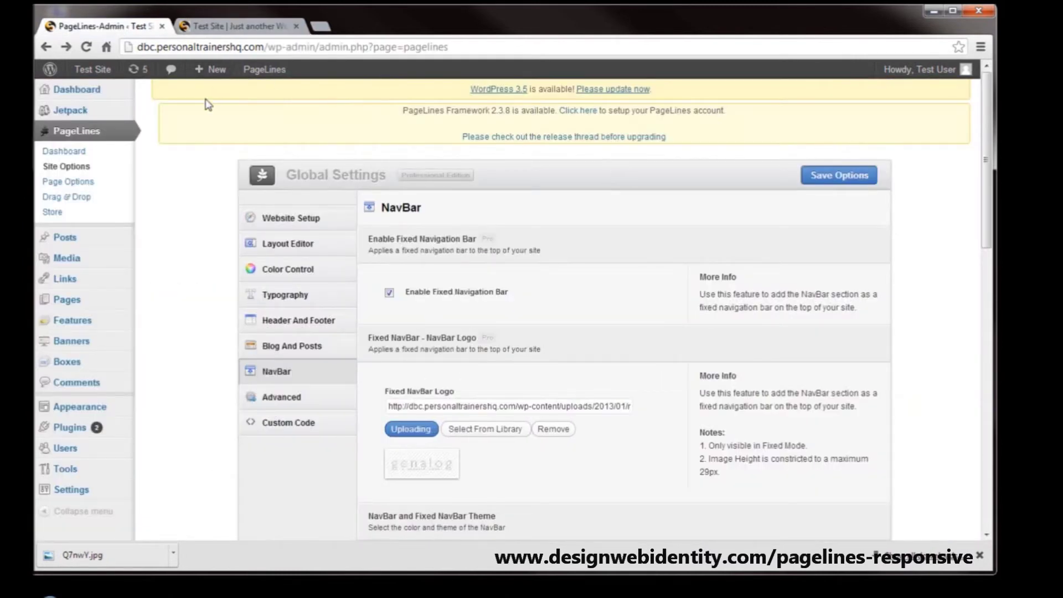
click(314, 272)
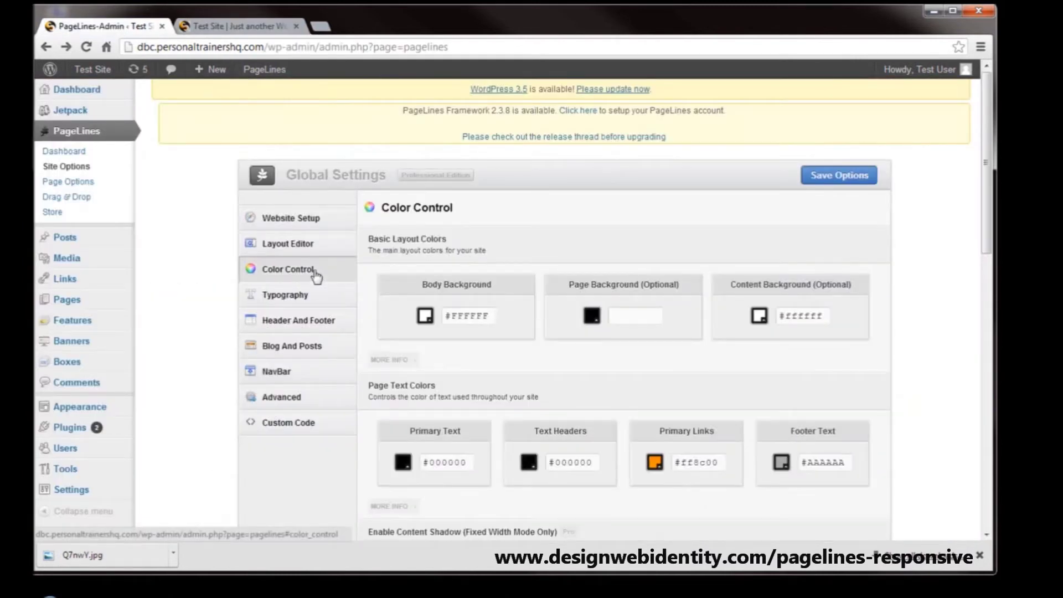
click(425, 317)
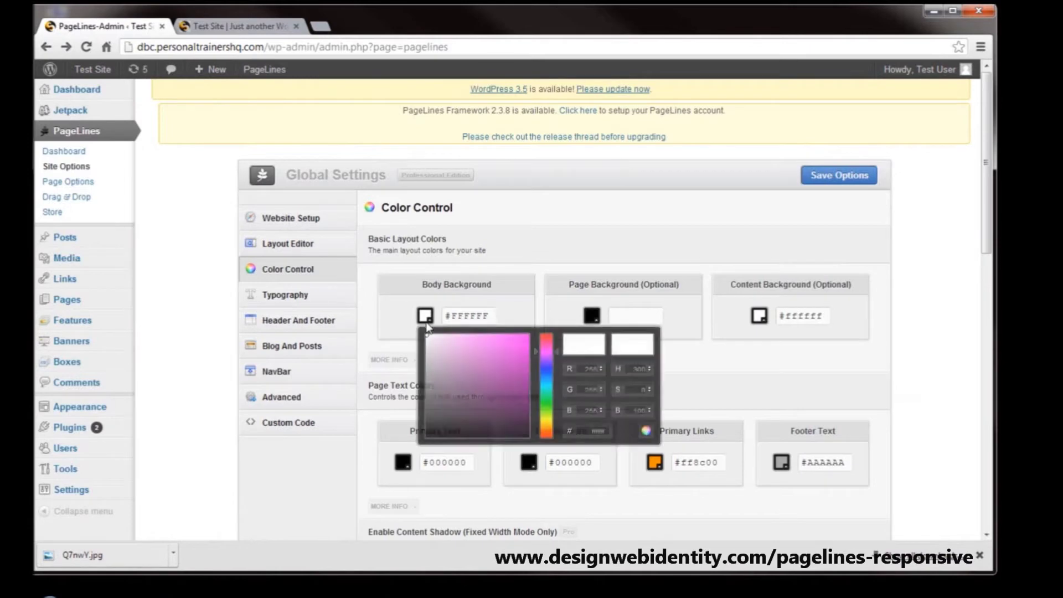
click(430, 418)
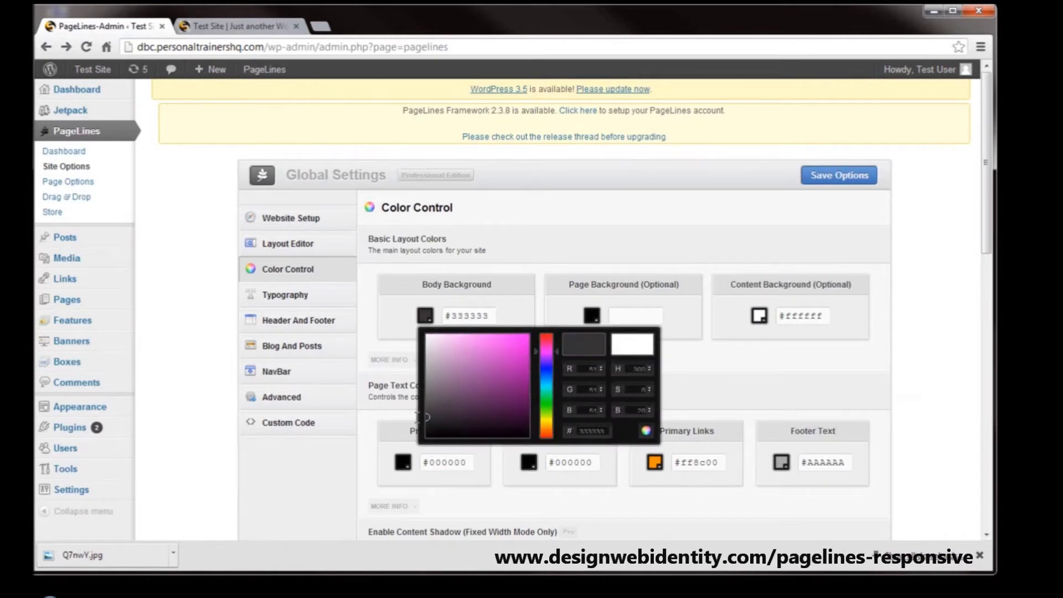
click(851, 184)
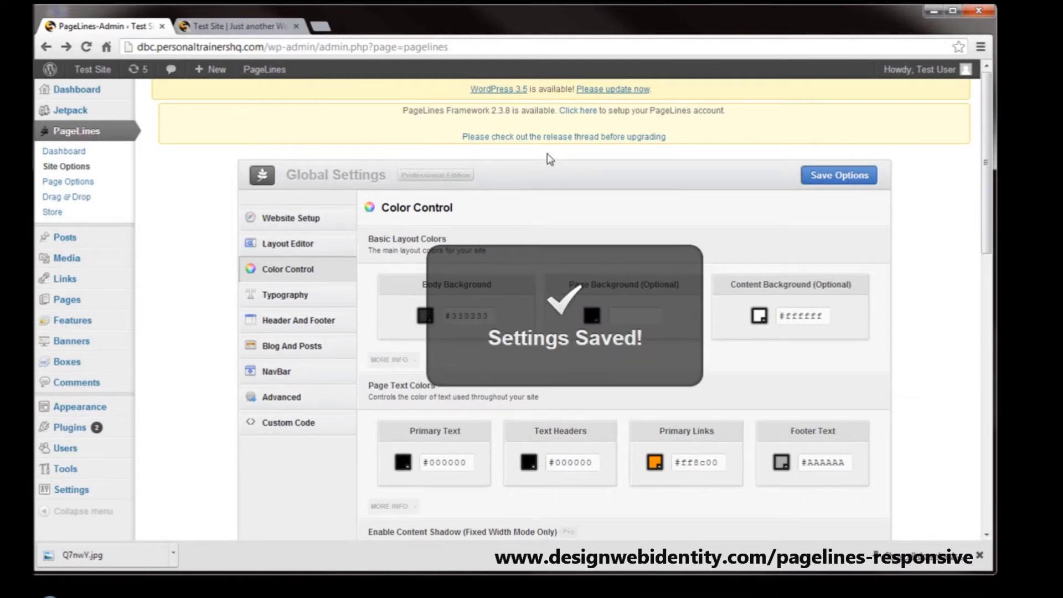
- Reload the Test Site page and examine the footer, the header logo and the navigation bar
click(262, 29)
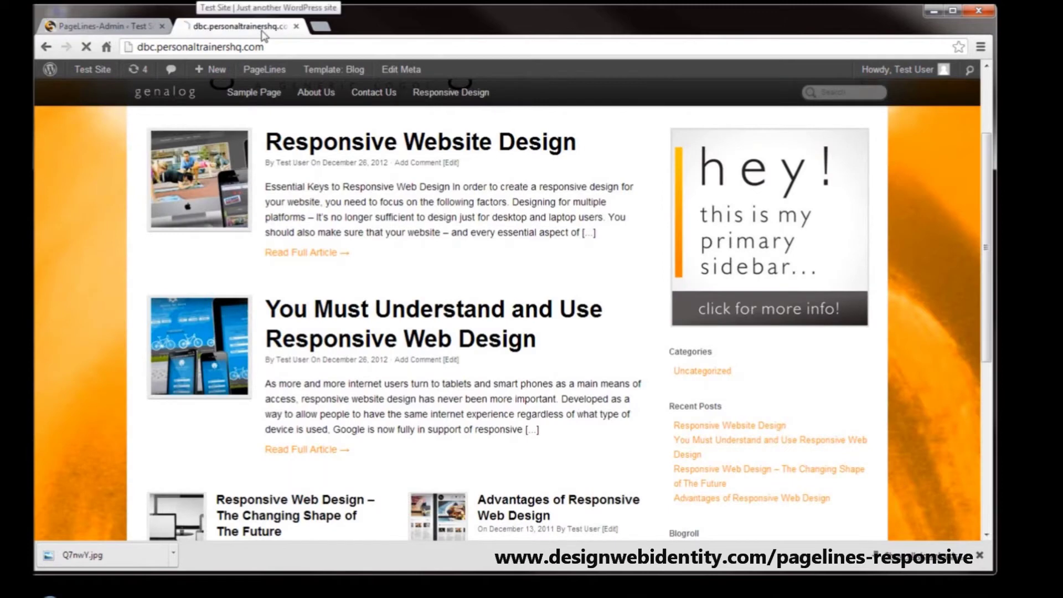
key(F5)
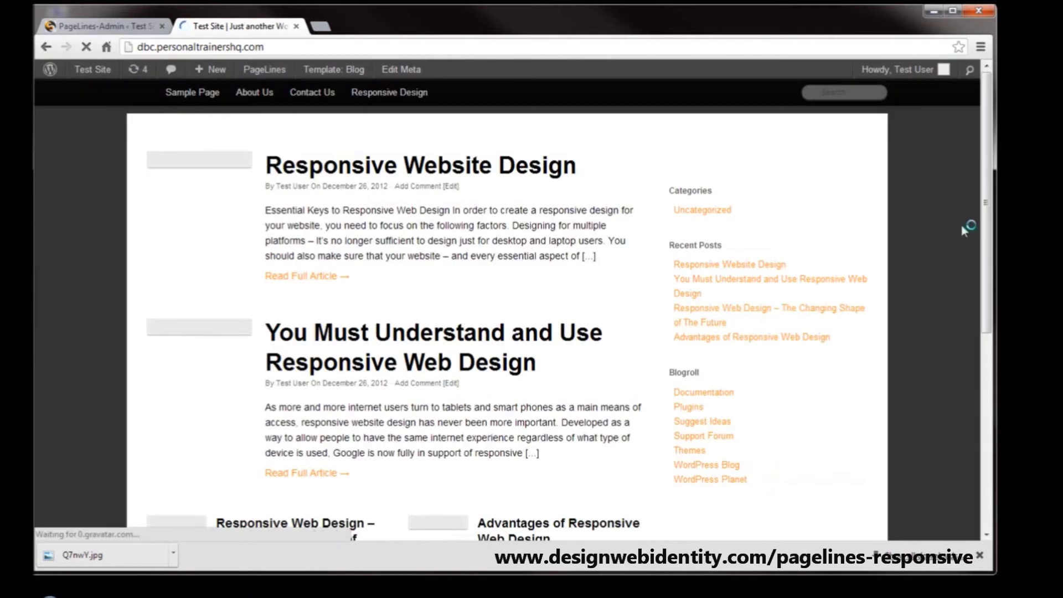
scroll(985, 198, down, 5)
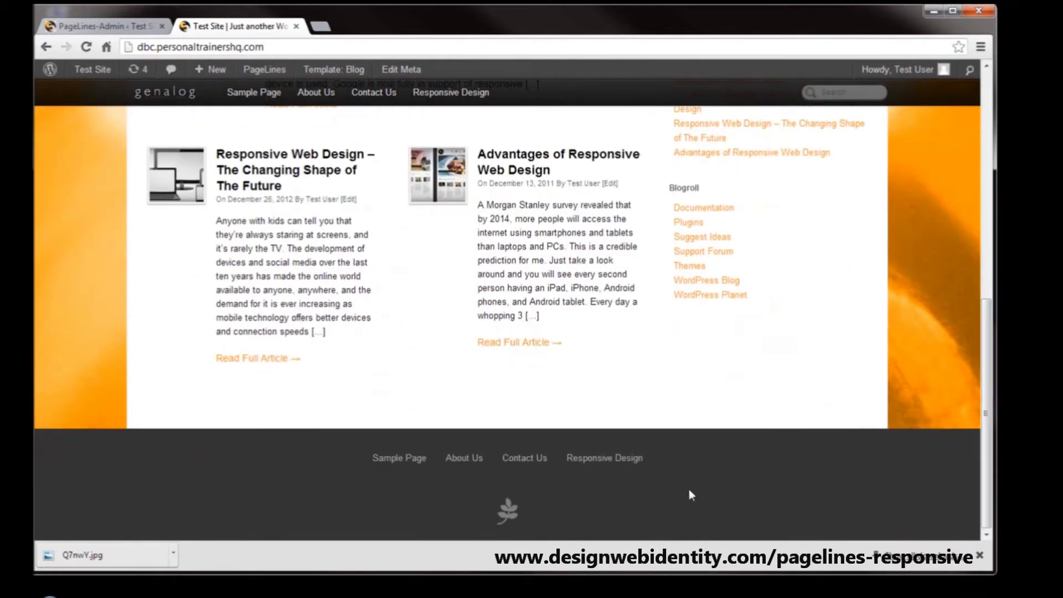
scroll(718, 470, up, 10)
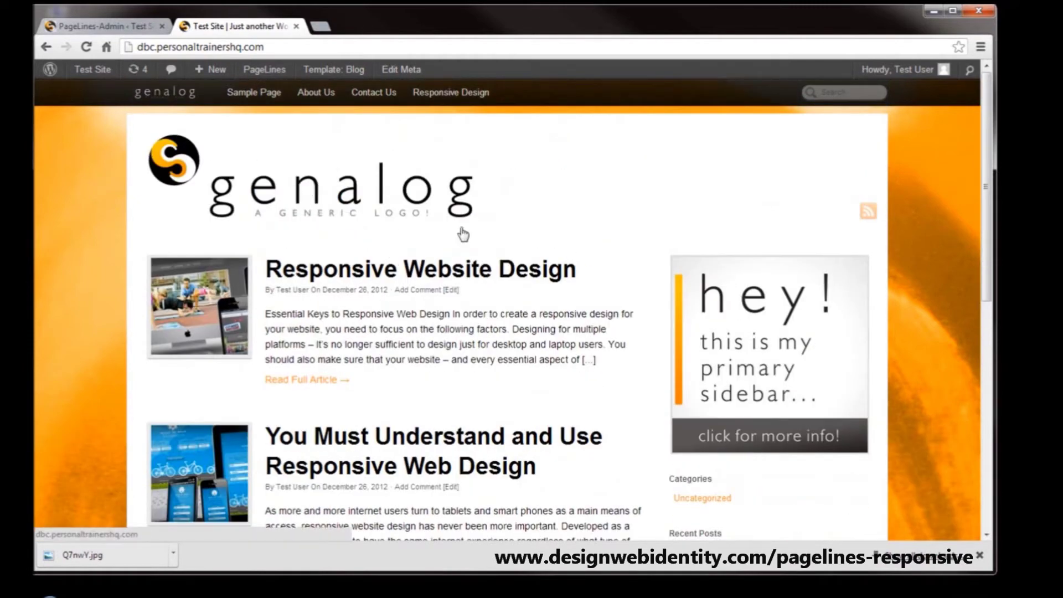
scroll(422, 230, down, 5)
scroll(437, 232, up, 6)
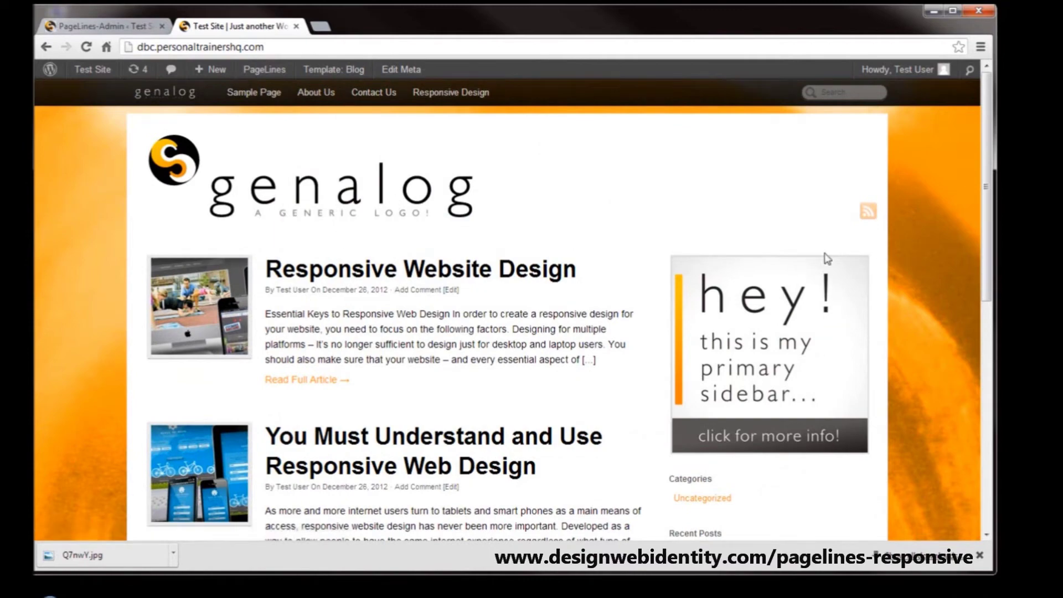
scroll(748, 275, down, 4)
scroll(650, 356, down, 5)
scroll(633, 360, up, 9)
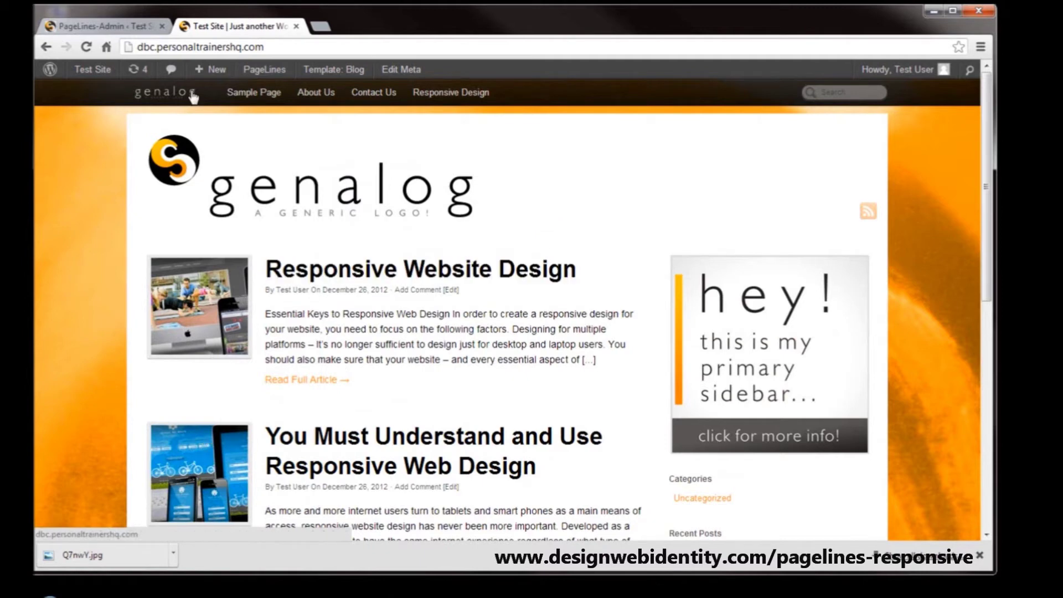
- Back in the PageLines Color Control settings, set the Content Background color to #000000
click(134, 21)
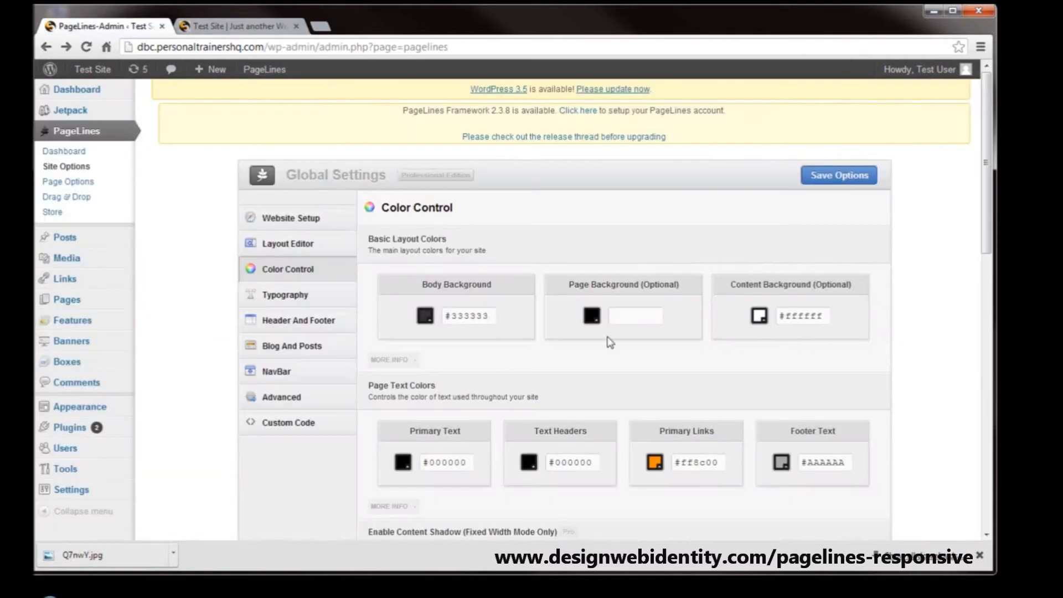
click(764, 313)
click(606, 404)
drag(612, 419, 622, 440)
- Set the Primary Text and Text Headers colors to #ffffff and save the options
click(446, 462)
drag(468, 462, 435, 462)
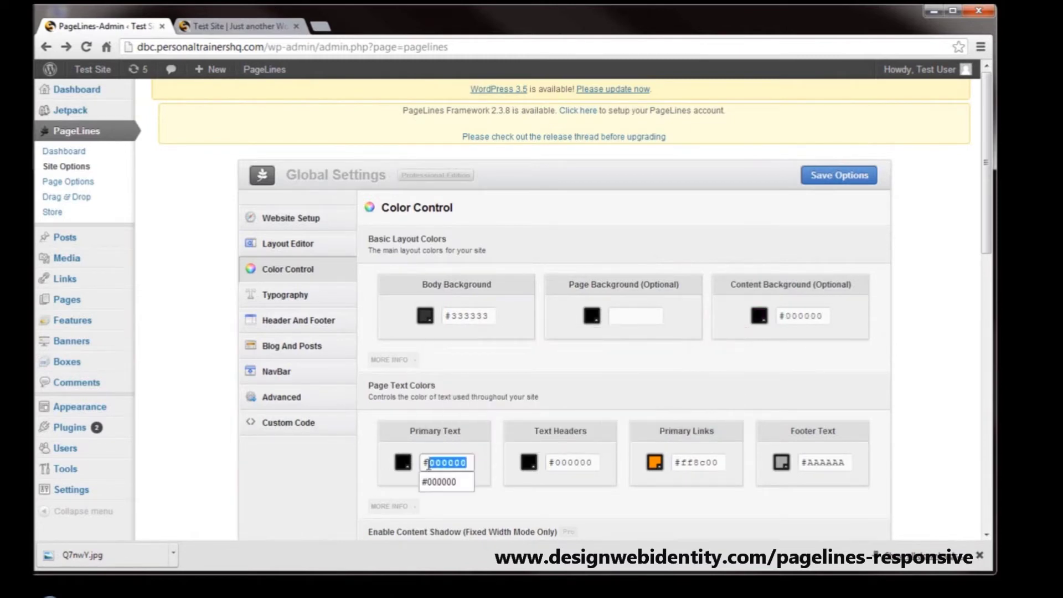
text(ffffff)
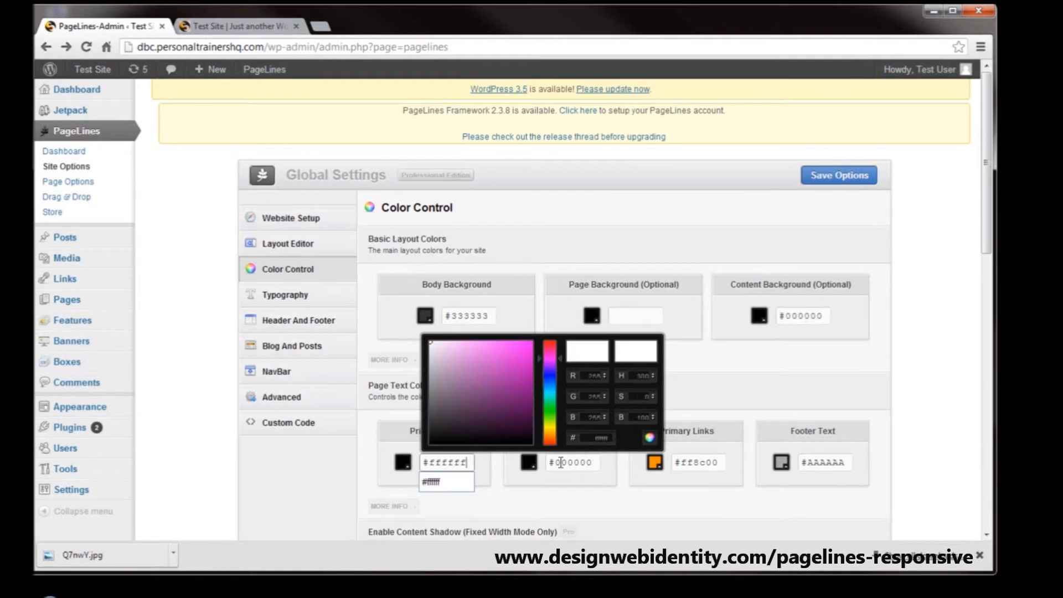
double_click(560, 462)
text(ffffff)
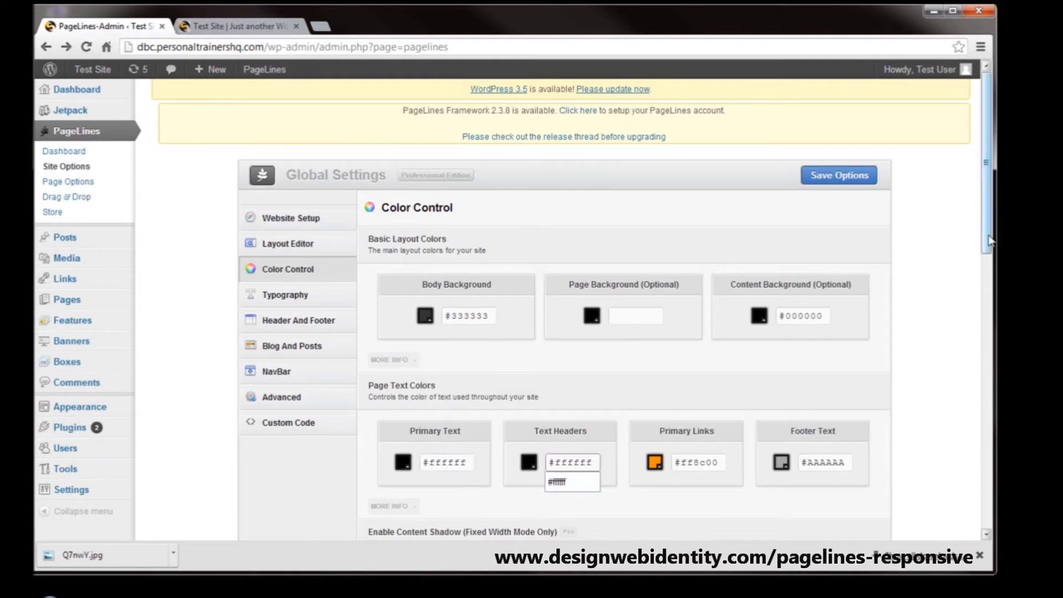
mouse_move(985, 239)
mouse_down()
mouse_move(985, 417)
mouse_move(985, 245)
mouse_up()
click(829, 168)
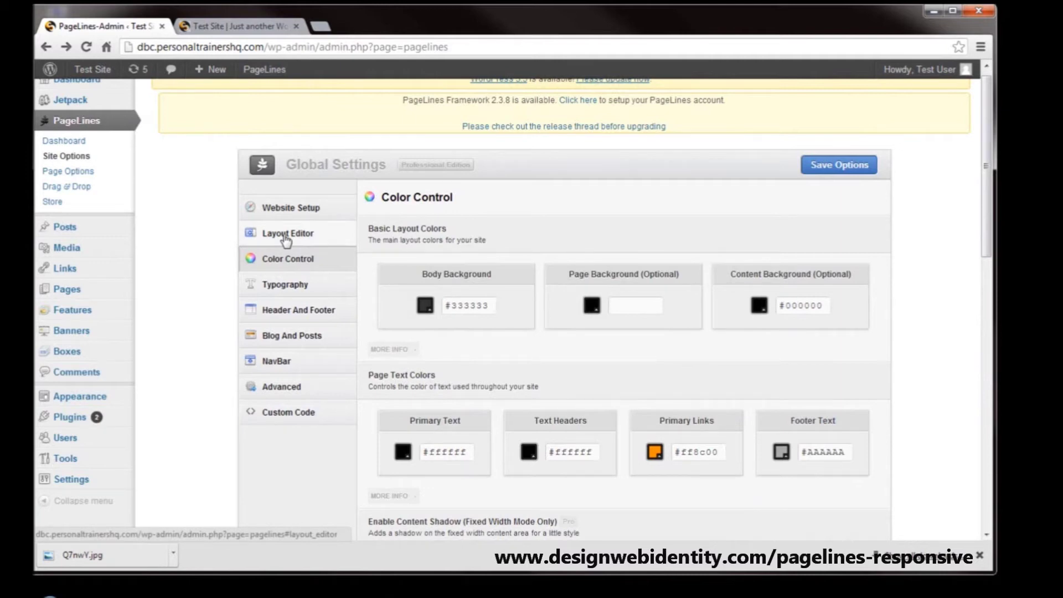
- In the Website Setup settings, upload logo-on-black.png as the custom logo and save the options
click(280, 207)
scroll(419, 363, down, 3)
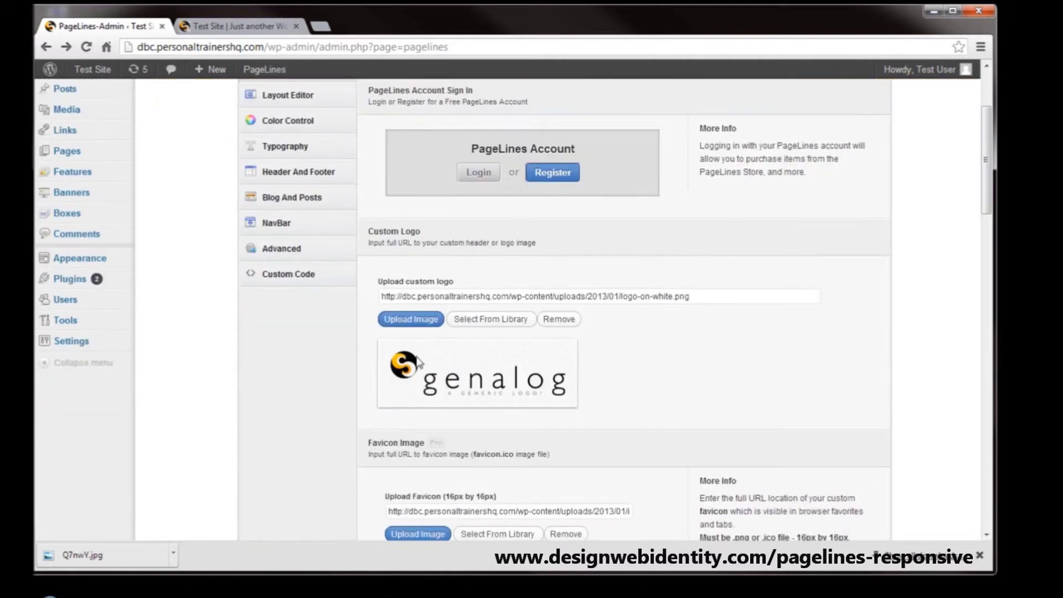
click(412, 320)
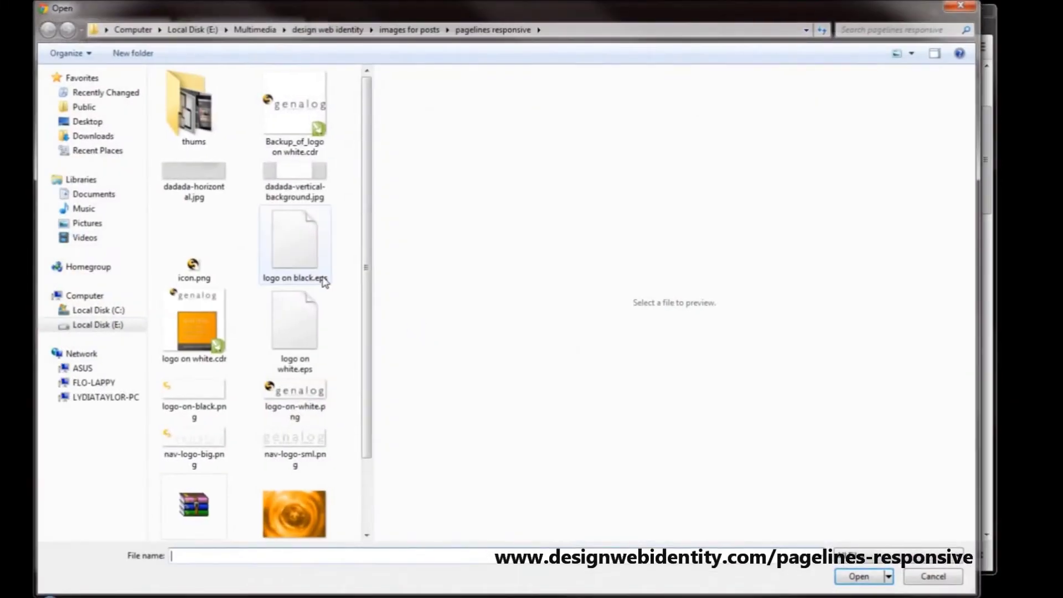
drag(366, 360, 366, 369)
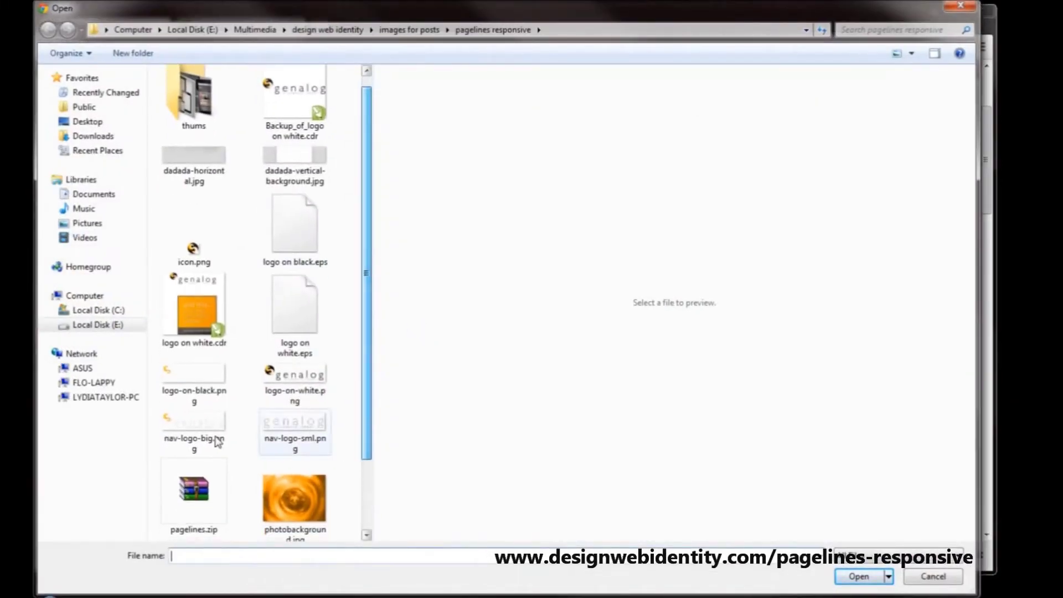
click(201, 425)
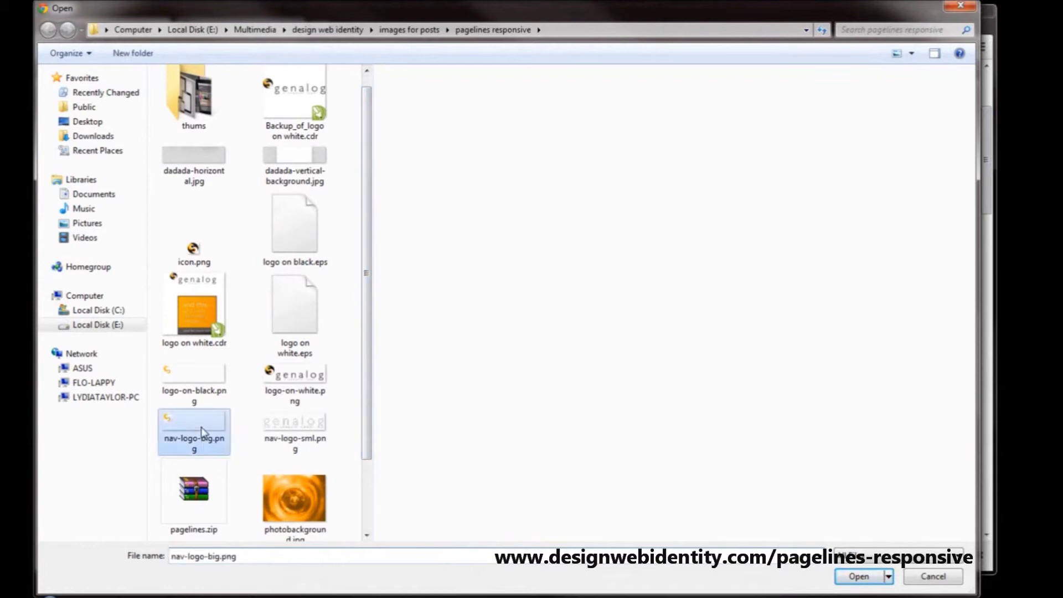
click(197, 406)
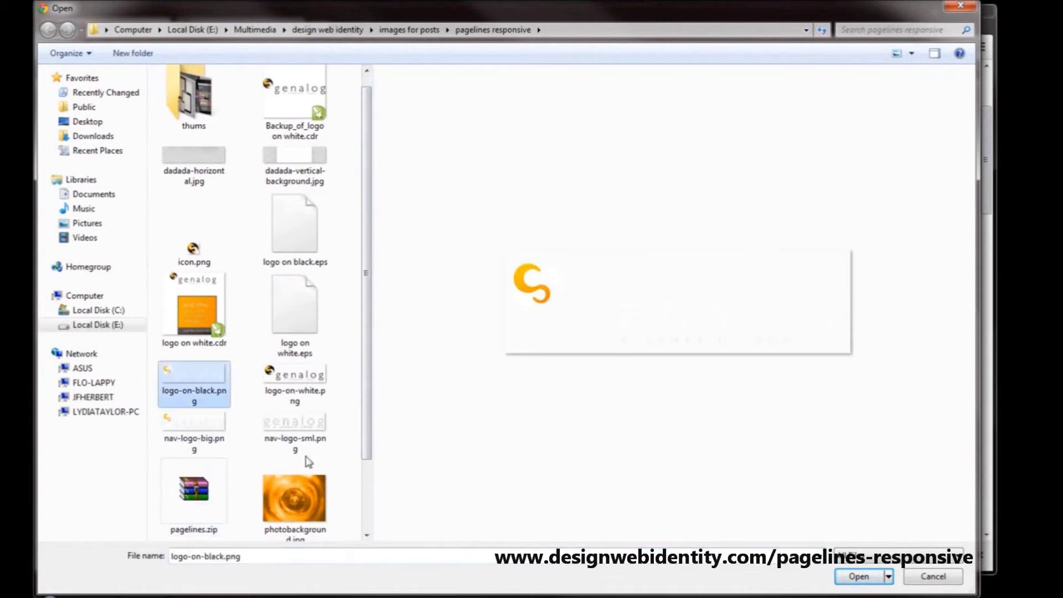
click(866, 576)
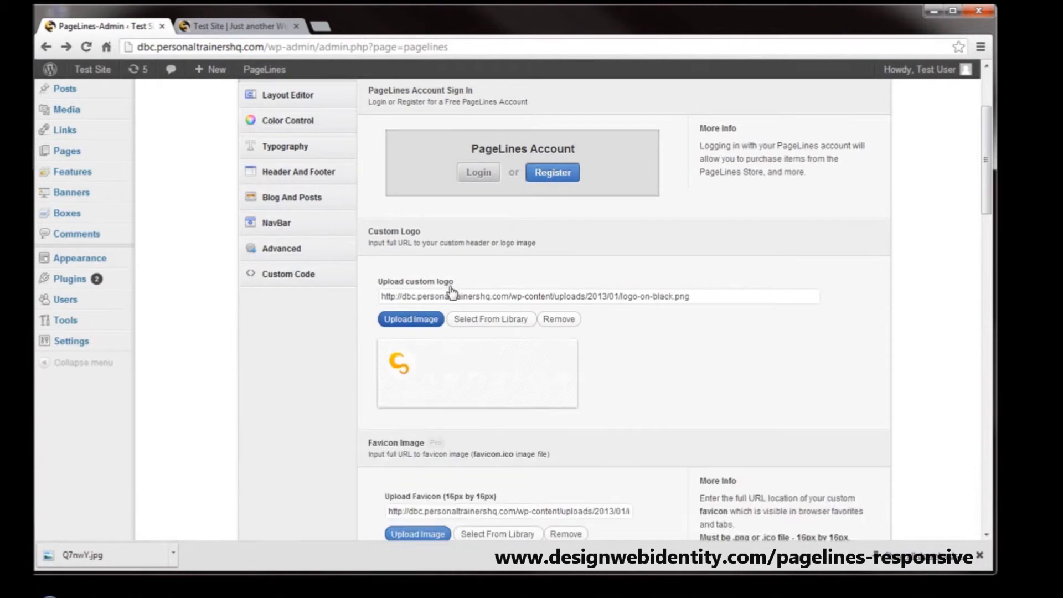
scroll(767, 186, up, 3)
click(851, 176)
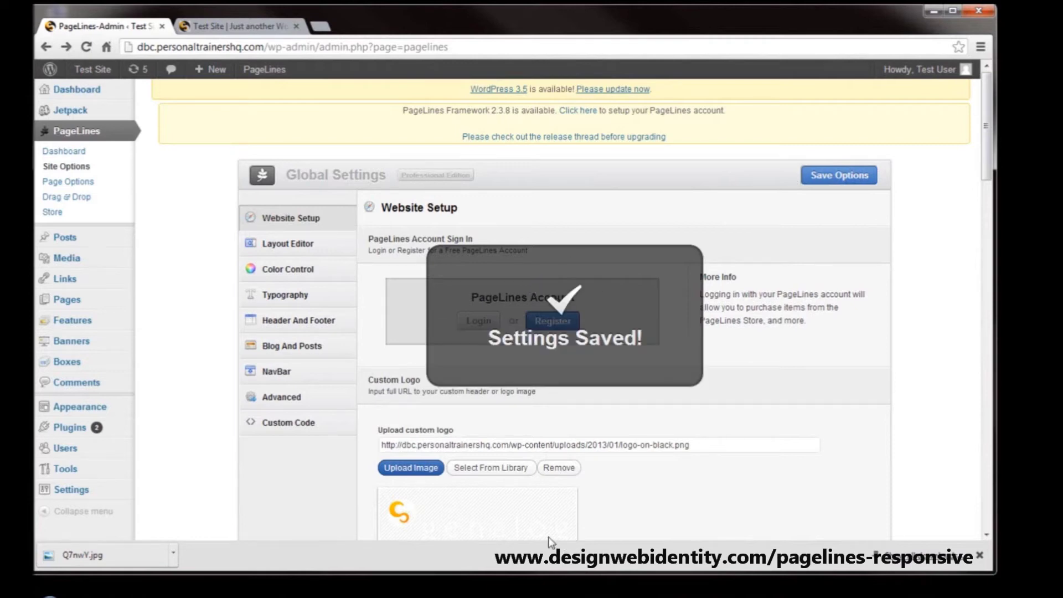
- Reload the Test Site page and examine the content background, the text colors and the header logo
click(245, 27)
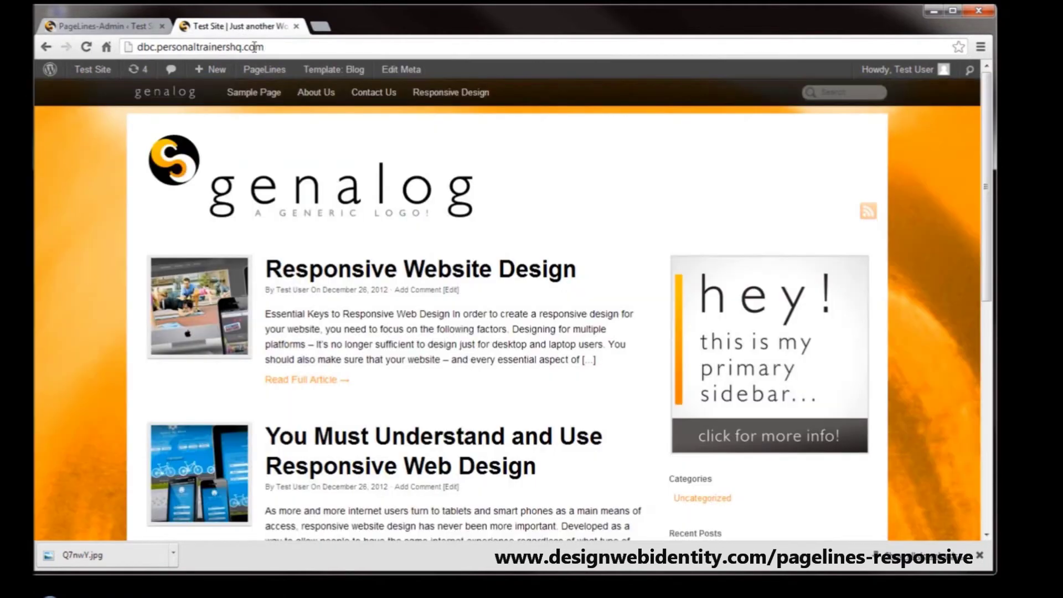
key(F5)
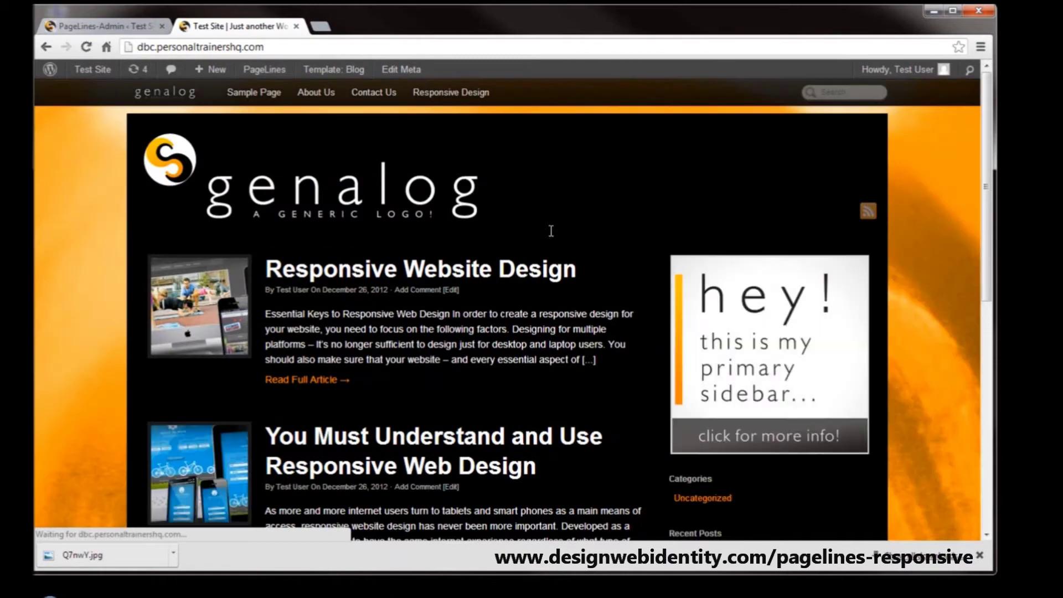
scroll(423, 184, down, 1)
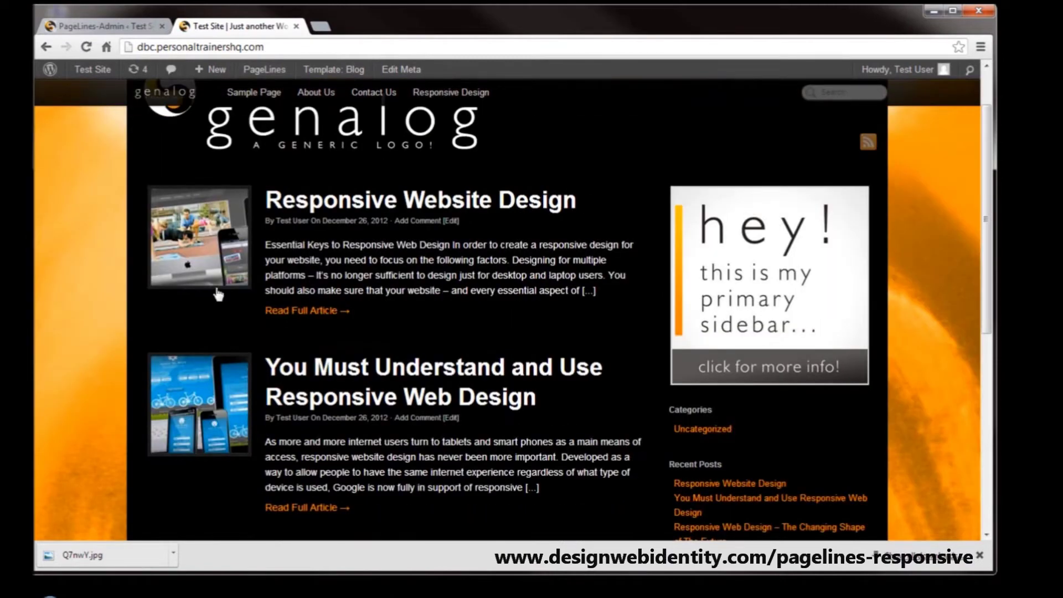
scroll(219, 295, up, 1)
scroll(436, 240, down, 6)
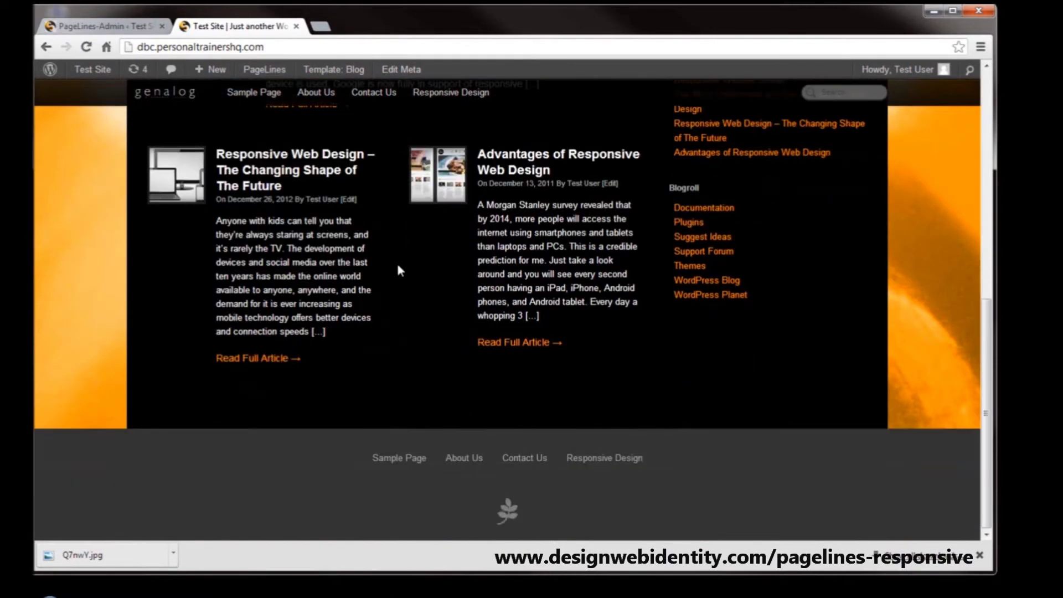
scroll(398, 270, up, 7)
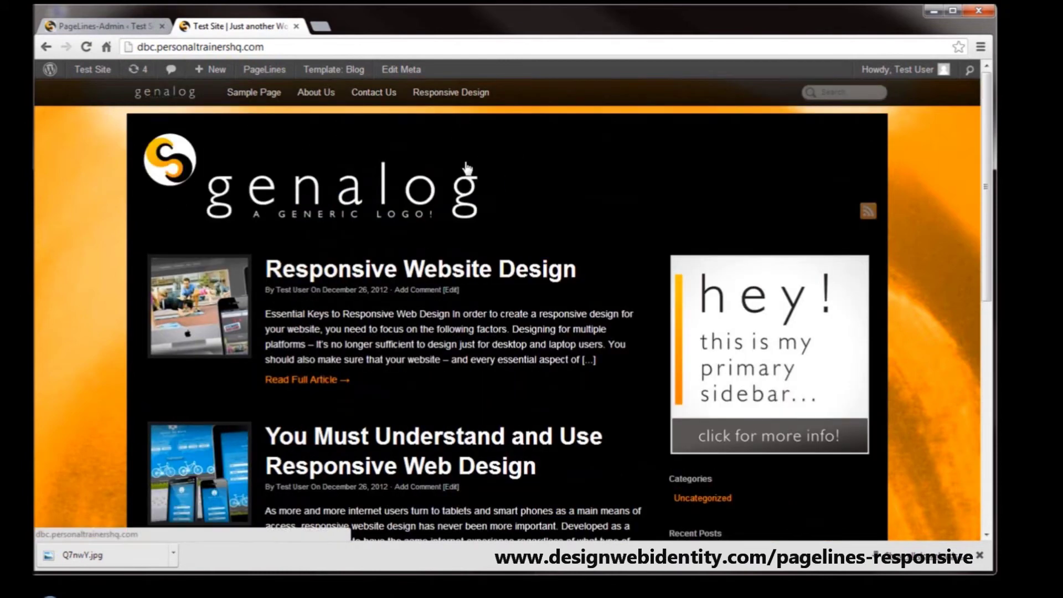
- In the PageLines NavBar settings, set the fixed NavBar theme to Light Grey and save the options
click(113, 26)
click(275, 369)
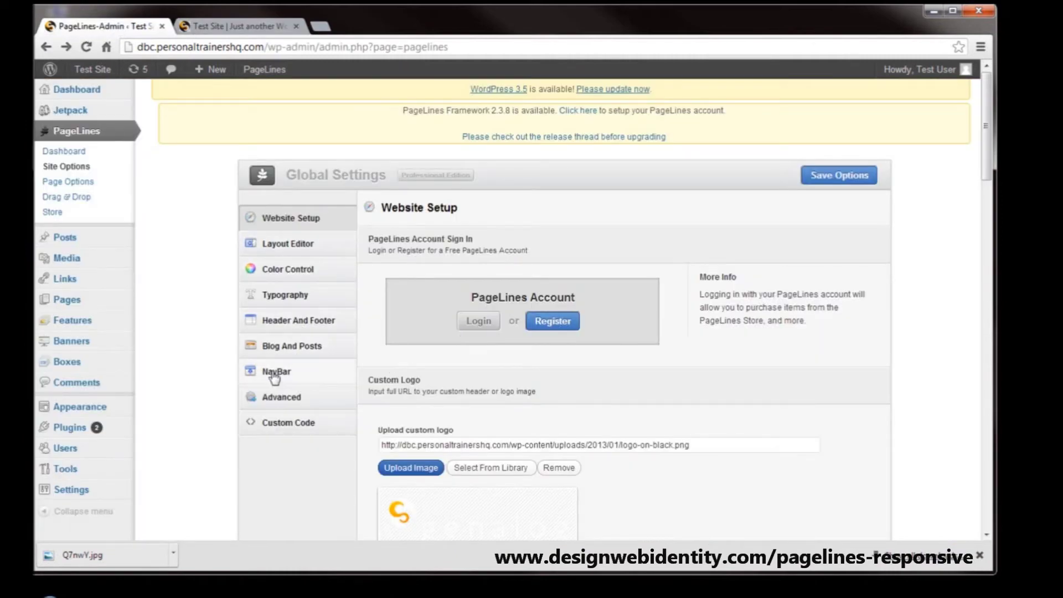
scroll(457, 446, down, 4)
click(440, 374)
click(410, 450)
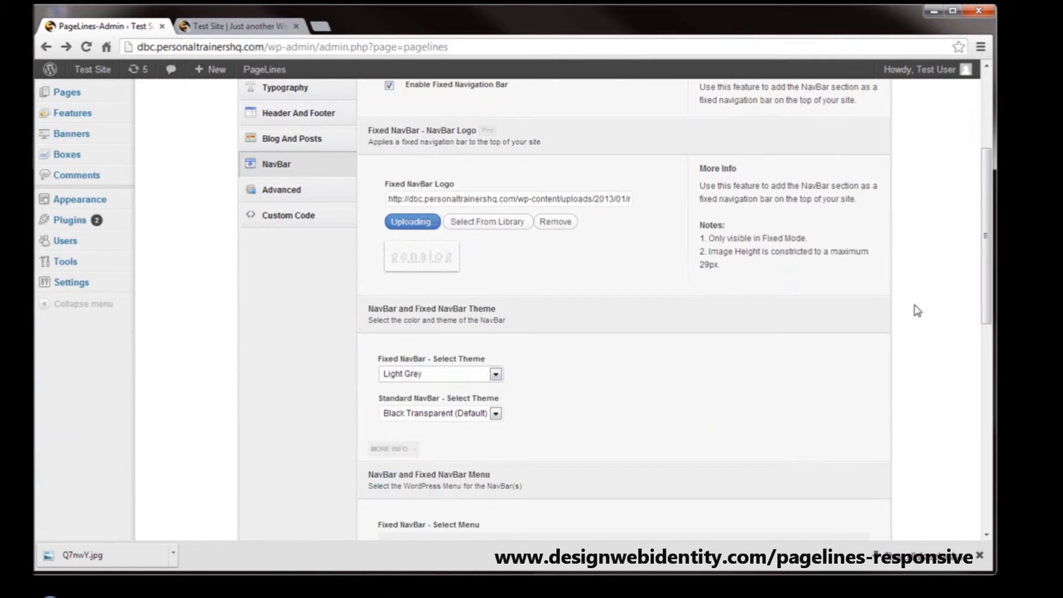
scroll(932, 268, up, 4)
click(838, 174)
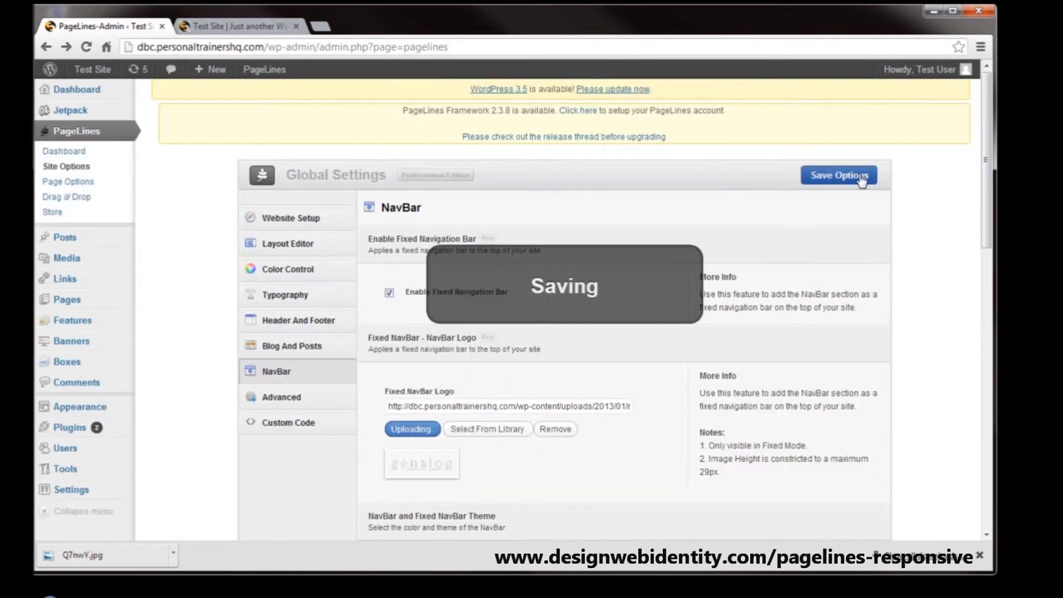
- Reload the Test Site page and examine the navigation bar's theme against the page content
click(216, 26)
key(F5)
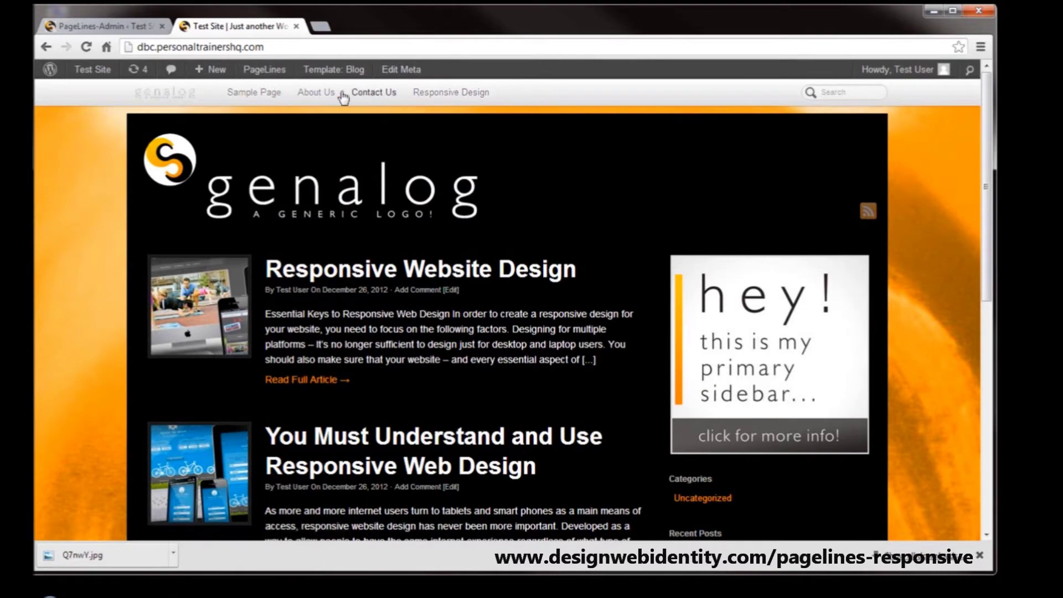
scroll(402, 202, down, 3)
scroll(402, 201, up, 3)
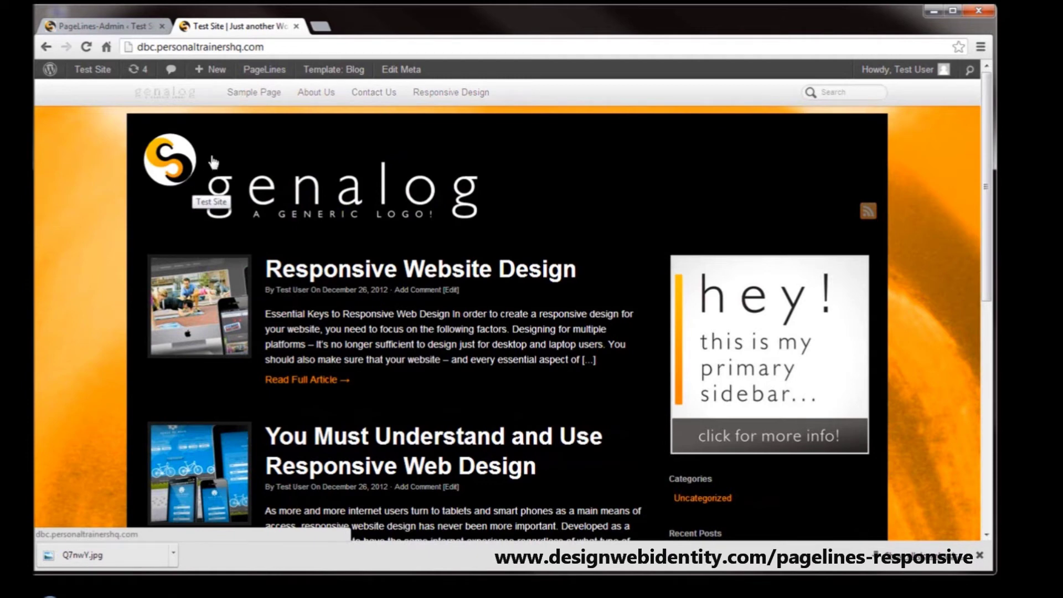
- Return to the PageLines NavBar settings, set the fixed NavBar theme to Black Transparent (Default) and save the options
click(113, 27)
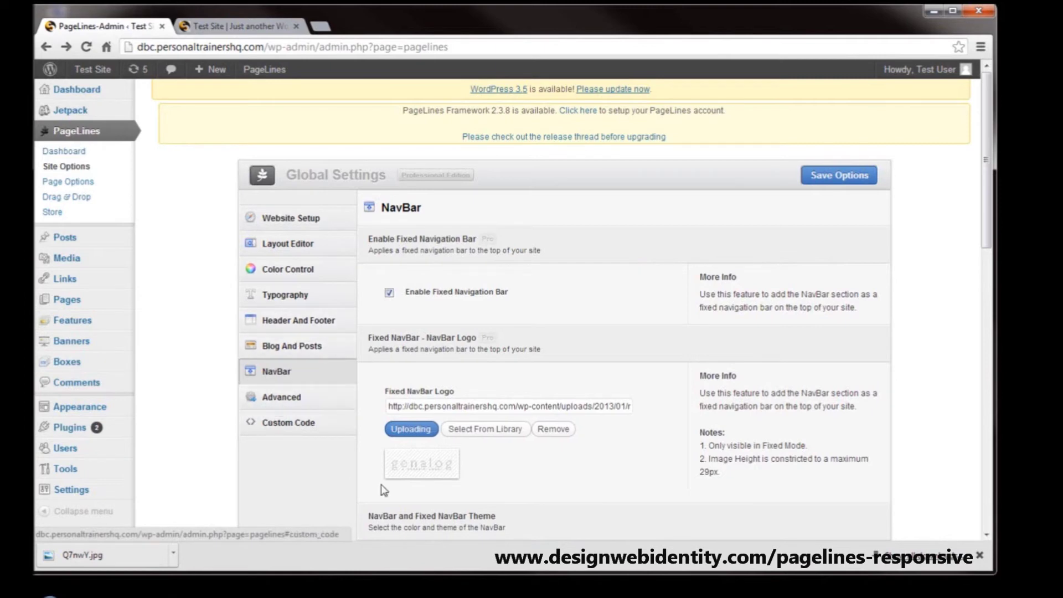
scroll(389, 473, down, 2)
click(434, 443)
click(415, 474)
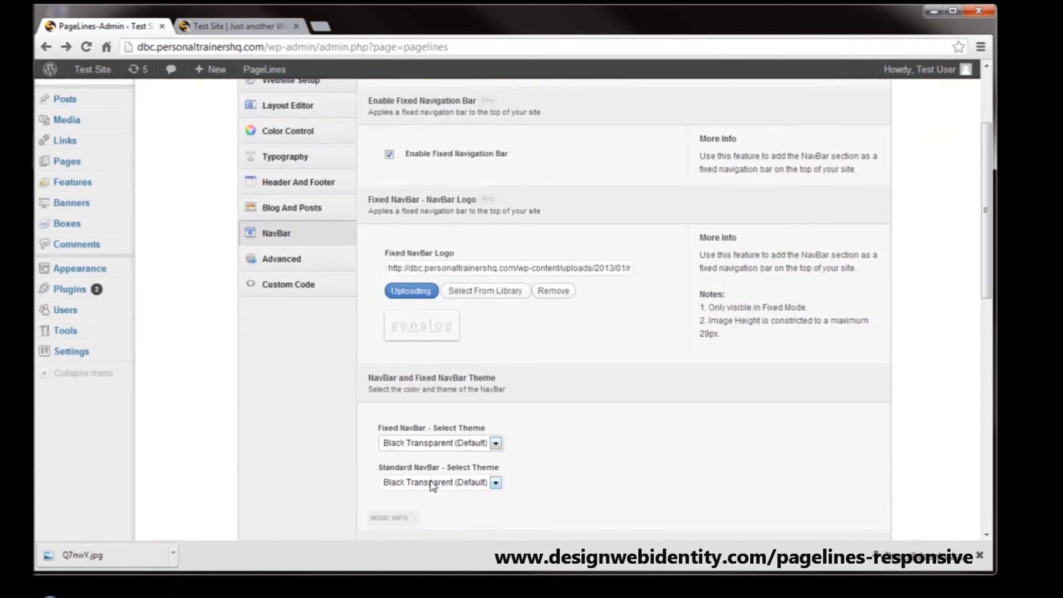
scroll(875, 230, up, 2)
click(839, 175)
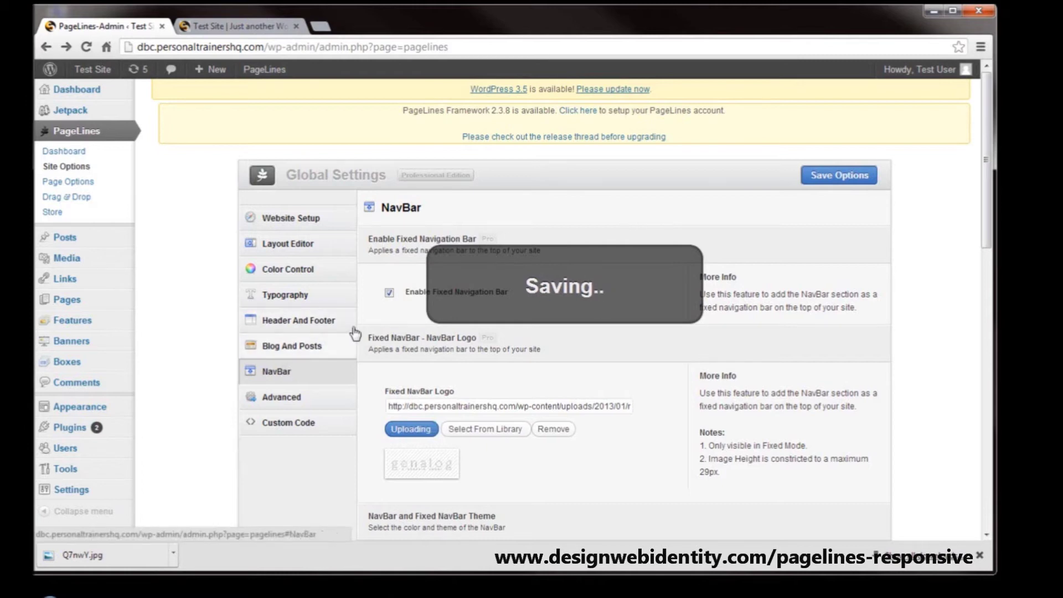
- In the Color Control settings, clear the Content Background color value
click(324, 275)
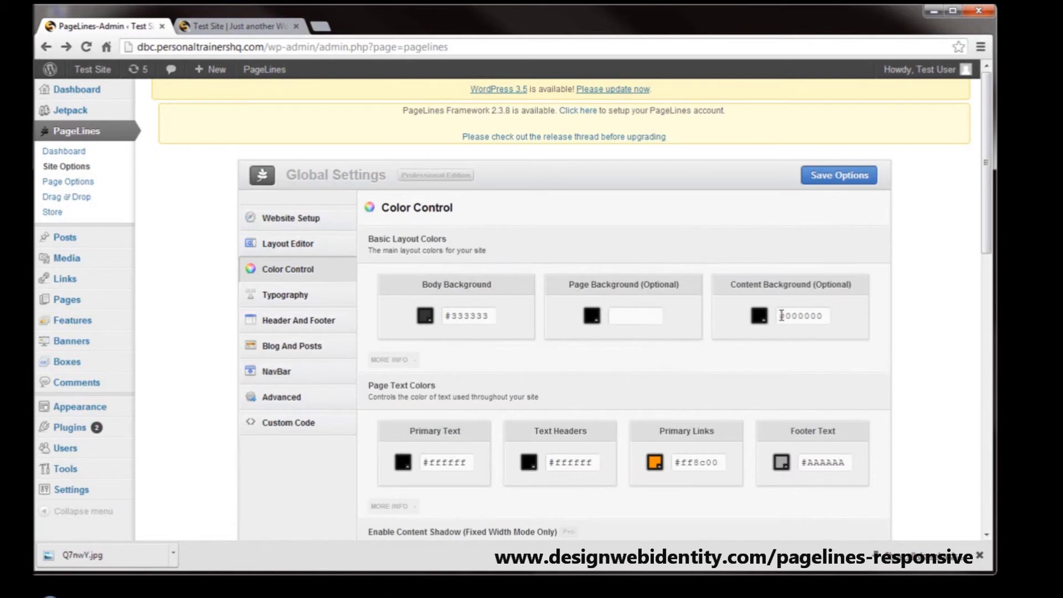
drag(784, 316, 895, 316)
key(BackSpace)
key(BackSpace)
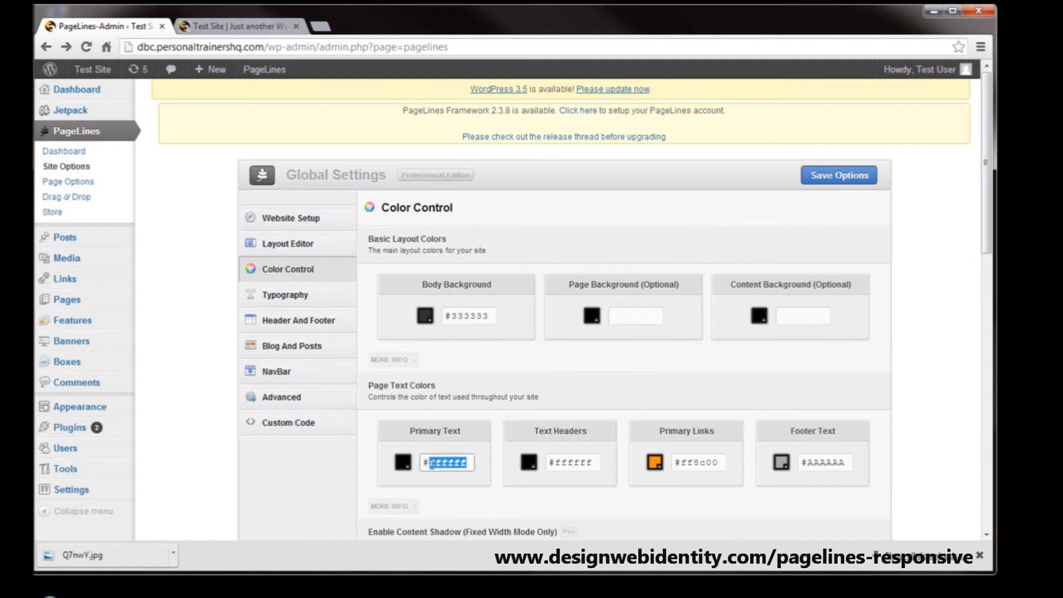
- Set the Primary Text and Text Headers colors to #000000
click(408, 465)
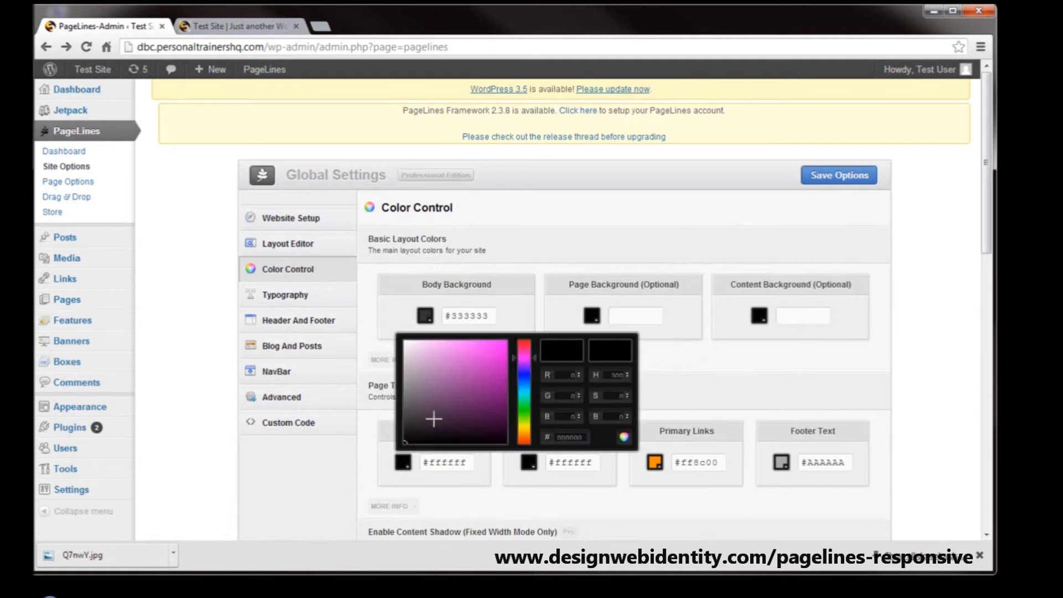
double_click(582, 463)
text(000000)
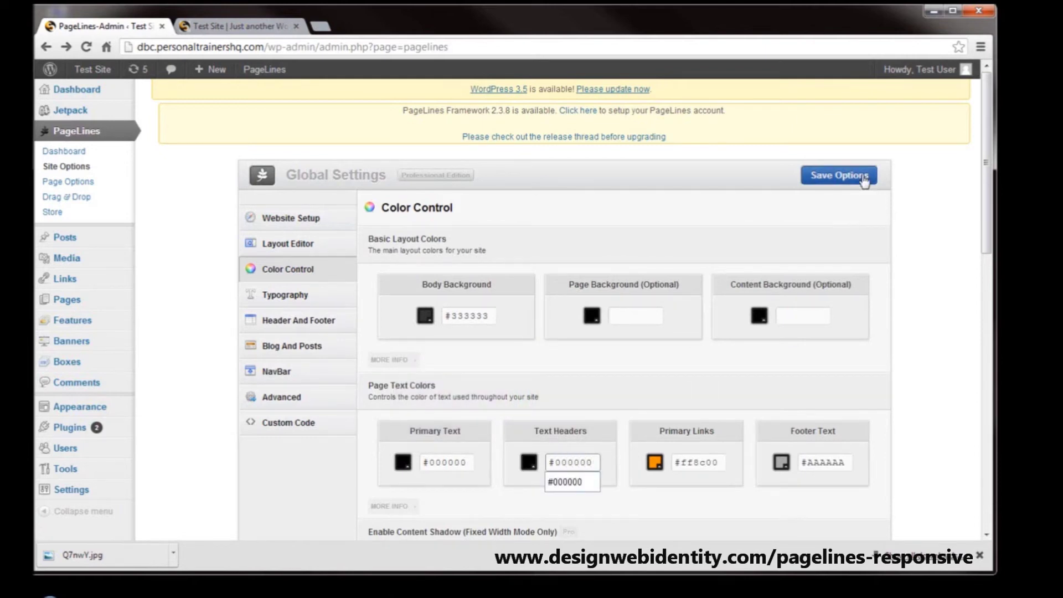
- Save the color options, reload the Test Site page and examine how the text and logo read over the background image
click(863, 180)
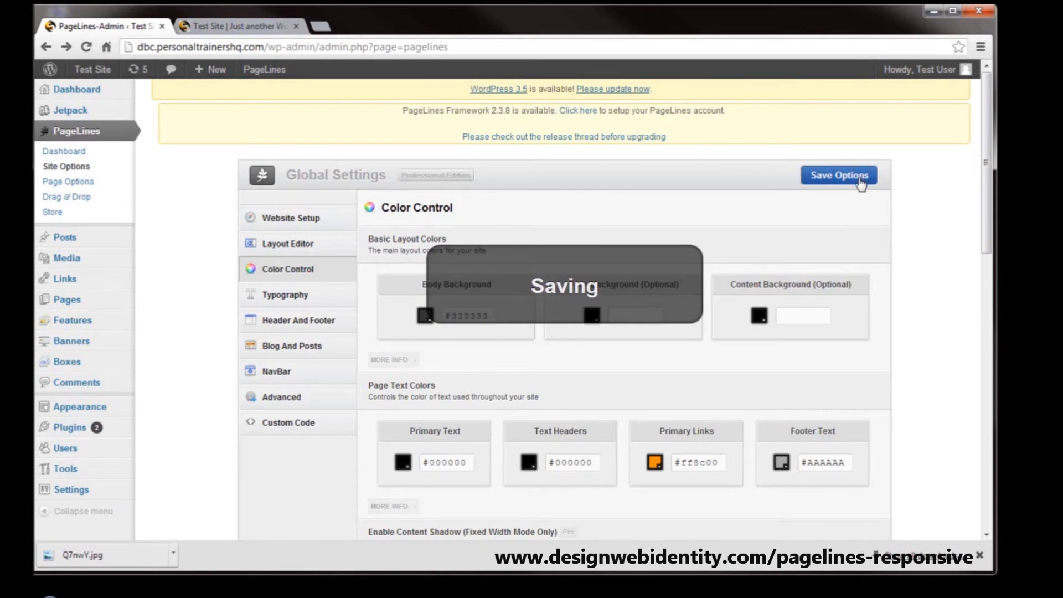
click(221, 31)
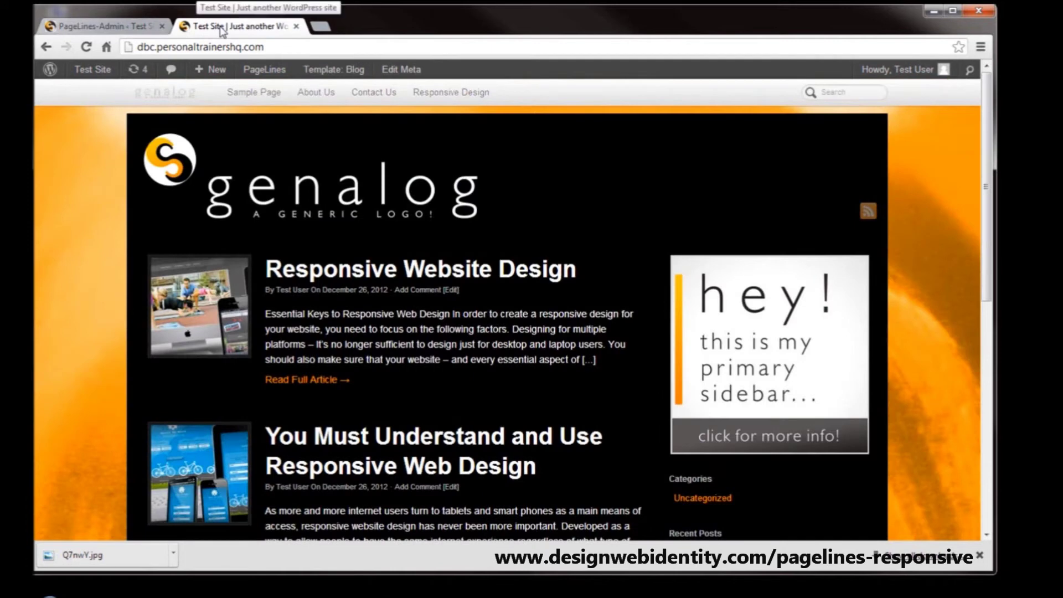
key(F5)
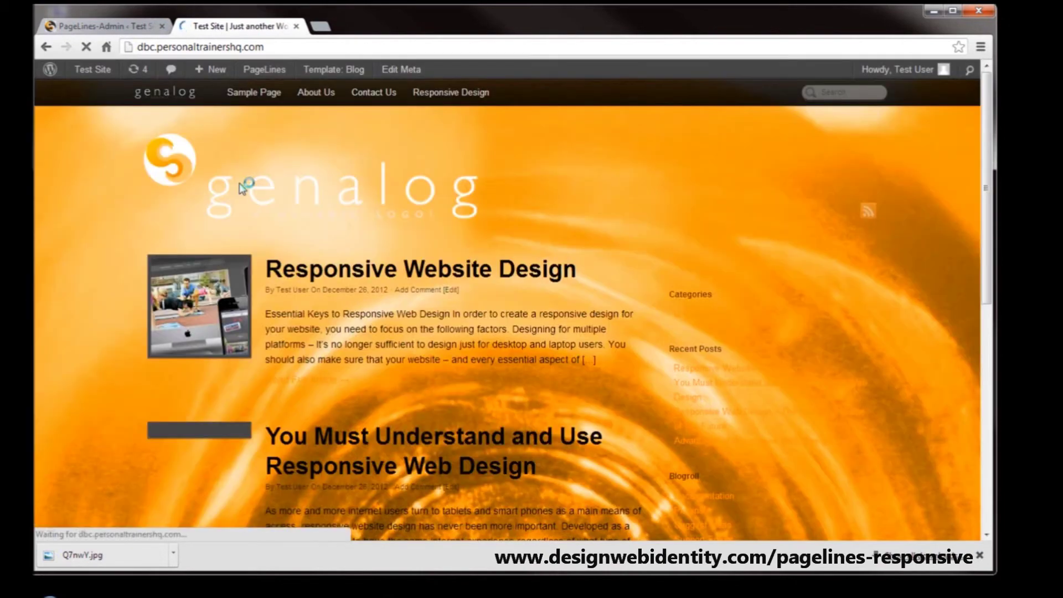
scroll(225, 262, down, 3)
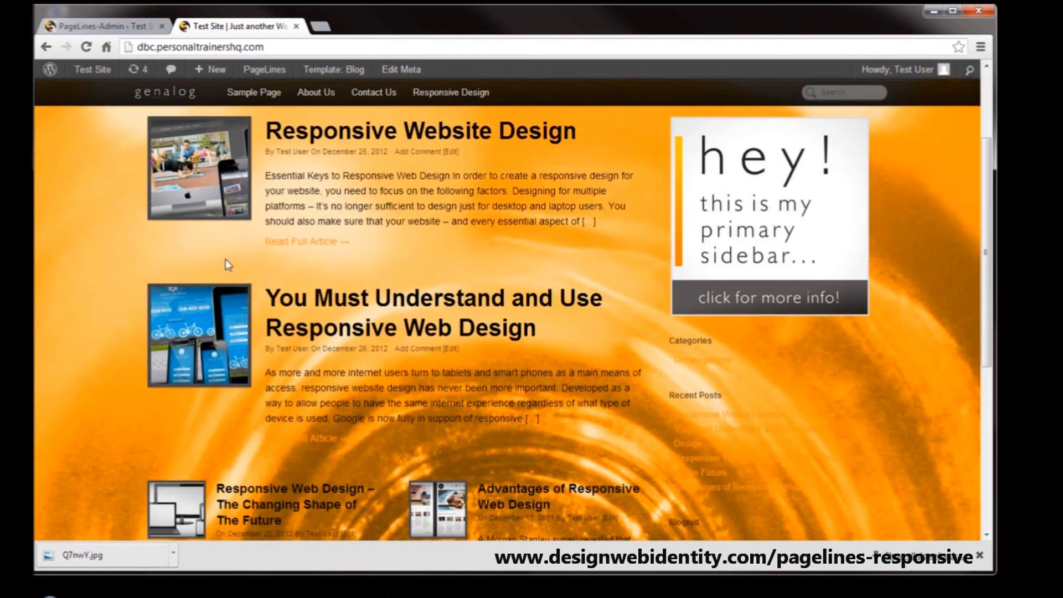
scroll(367, 315, down, 4)
scroll(357, 312, up, 6)
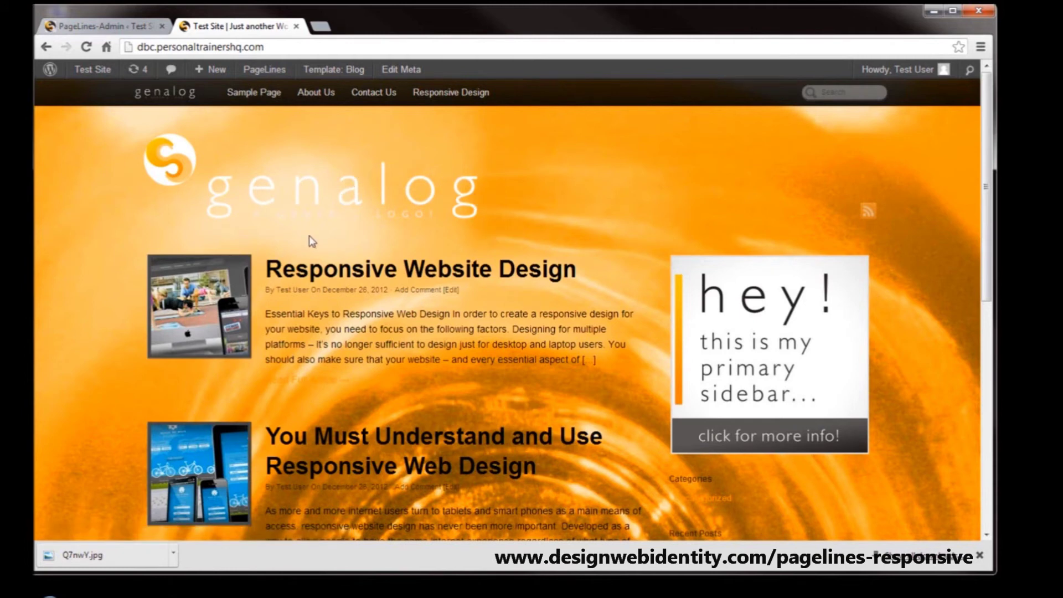
- Return to the PageLines Website Setup settings, upload logo-on-white.png as the custom logo and save the options
click(109, 26)
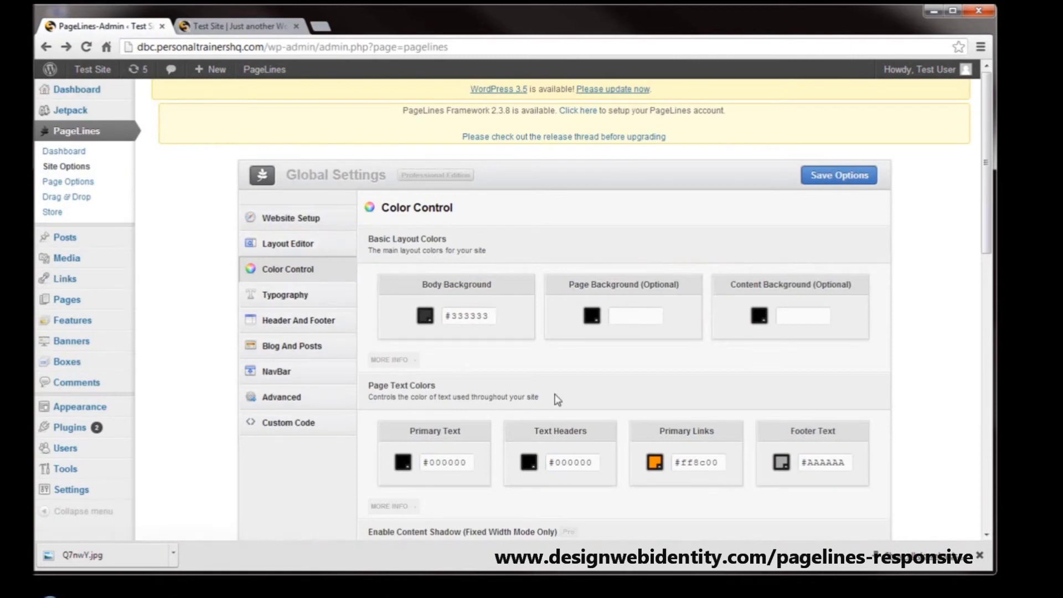
scroll(488, 244, down, 5)
scroll(466, 339, up, 5)
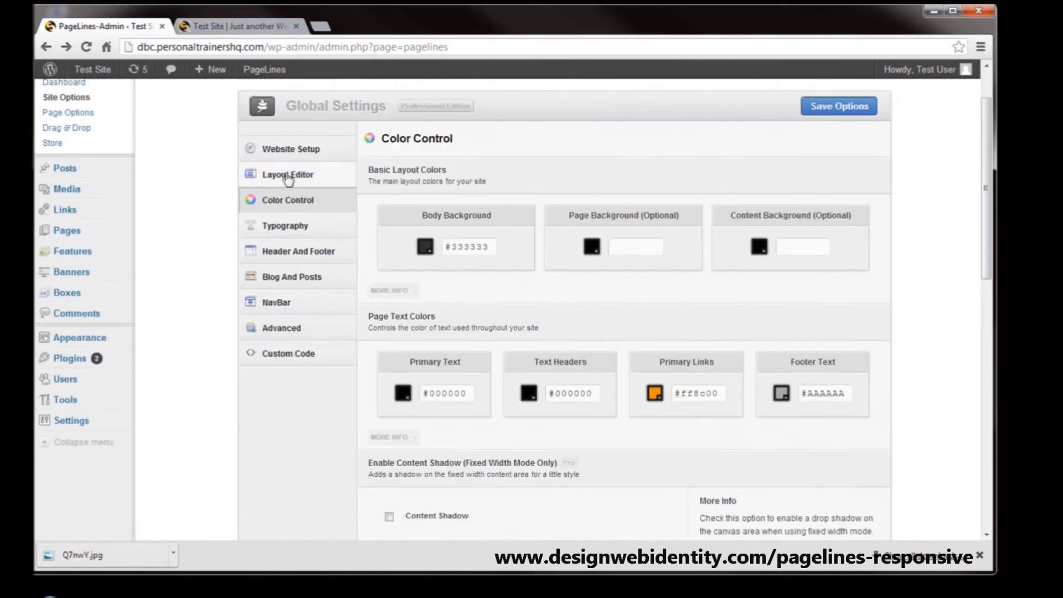
click(283, 149)
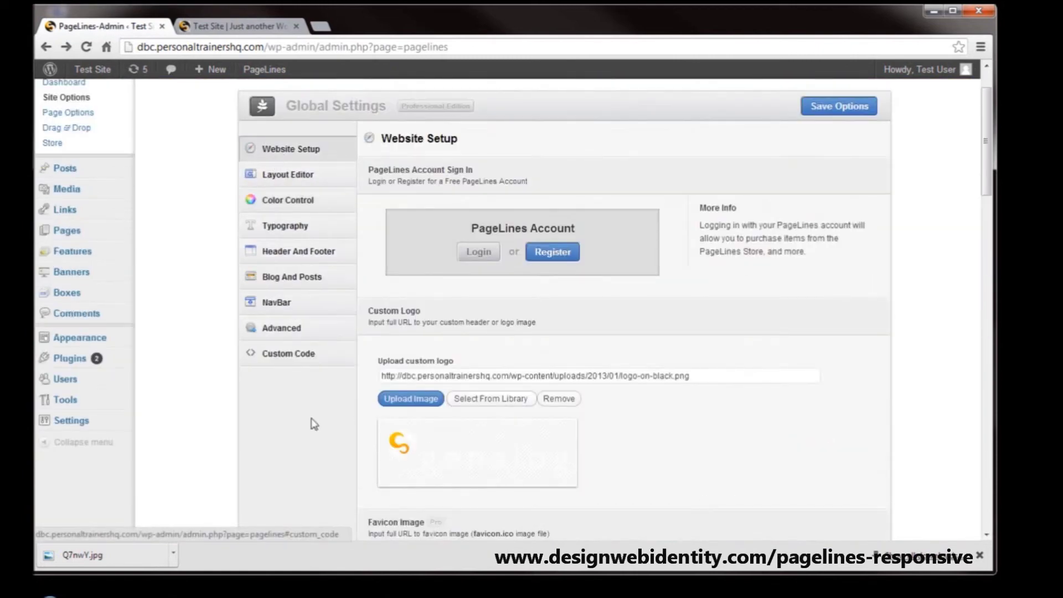
click(411, 399)
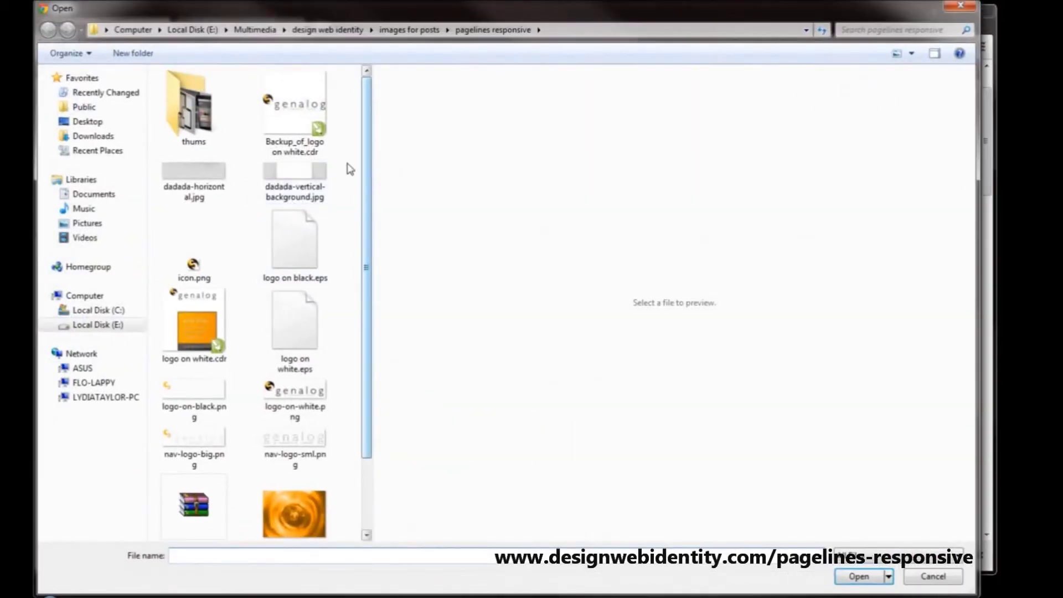
double_click(323, 394)
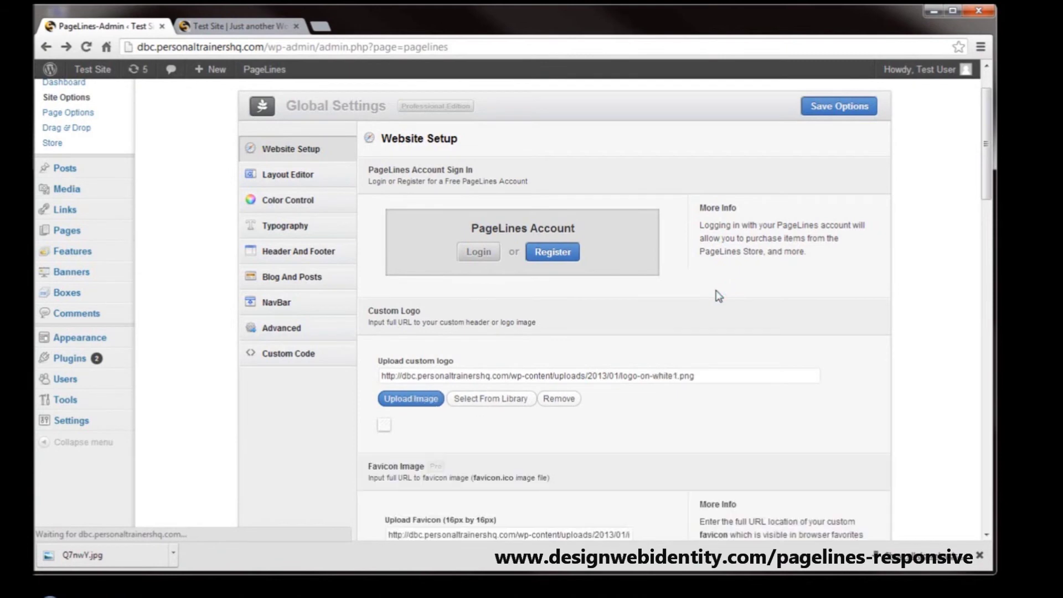
click(848, 107)
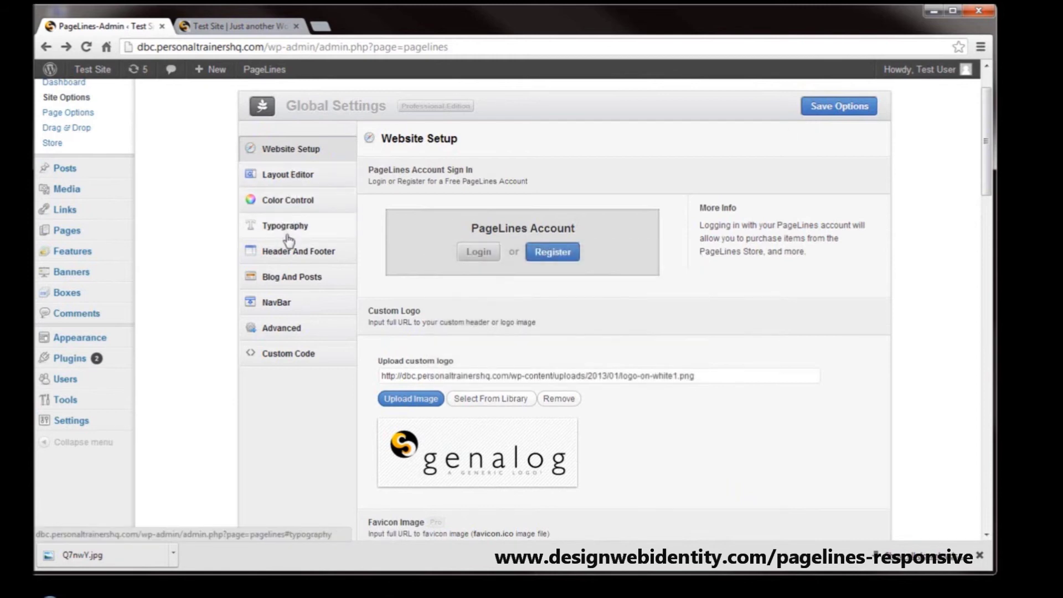
- In the Color Control settings, upload dadada-horizontal.jpg as the site background image
click(293, 202)
scroll(582, 267, down, 10)
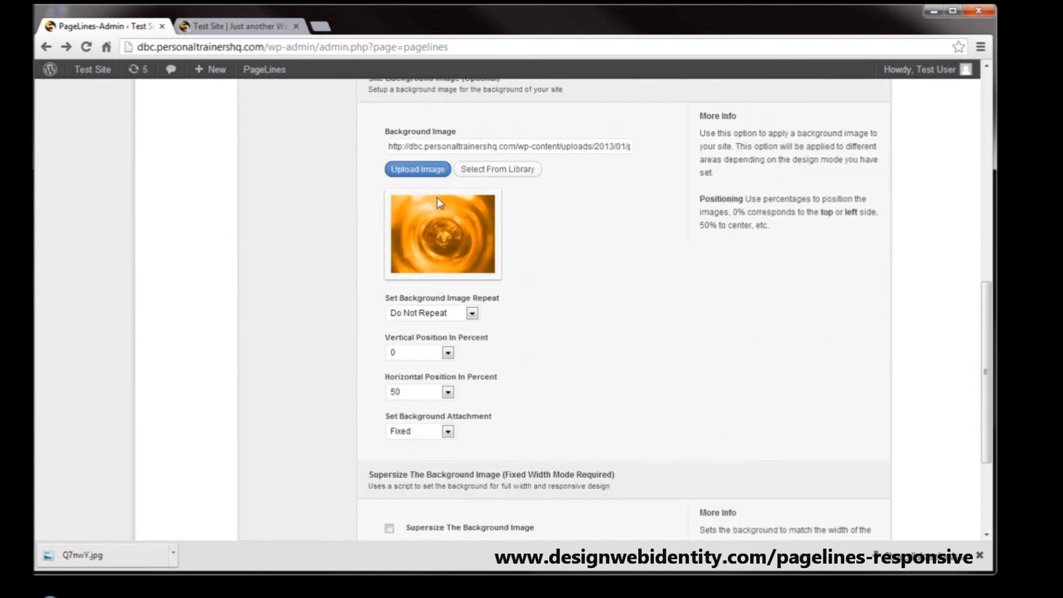
click(431, 176)
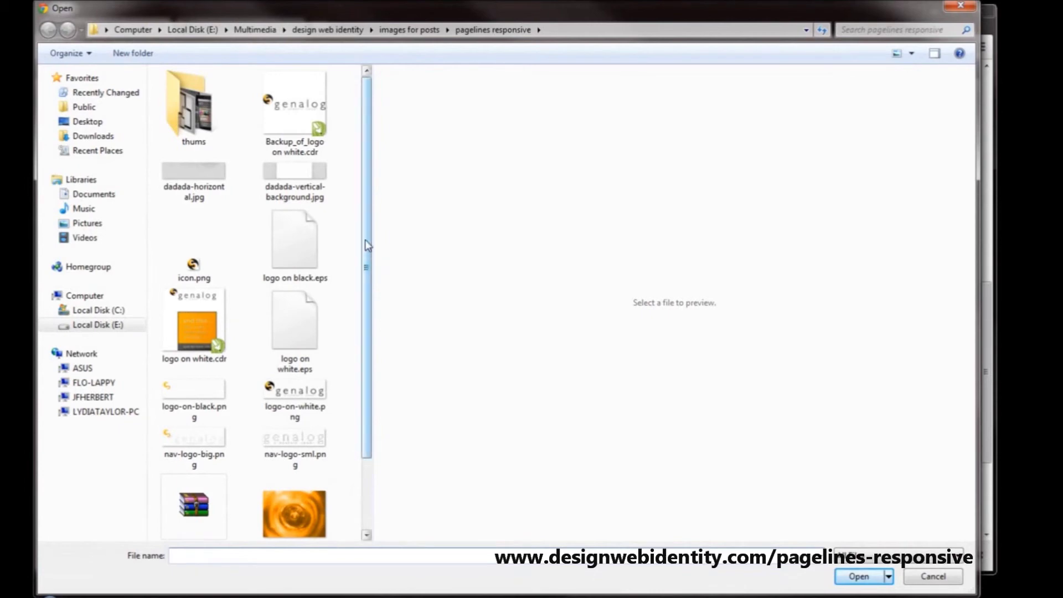
click(194, 183)
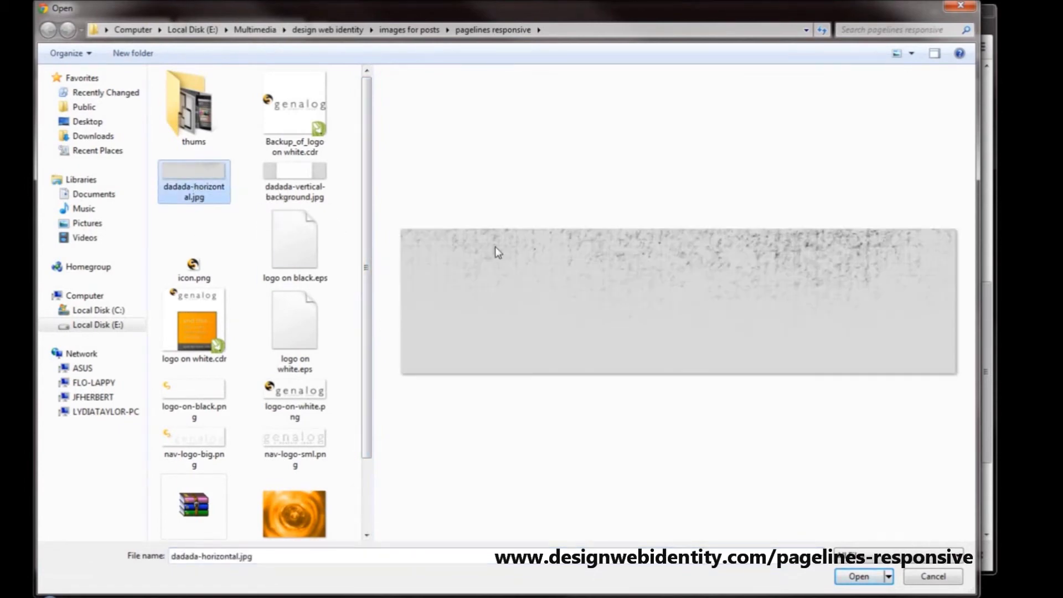
click(852, 574)
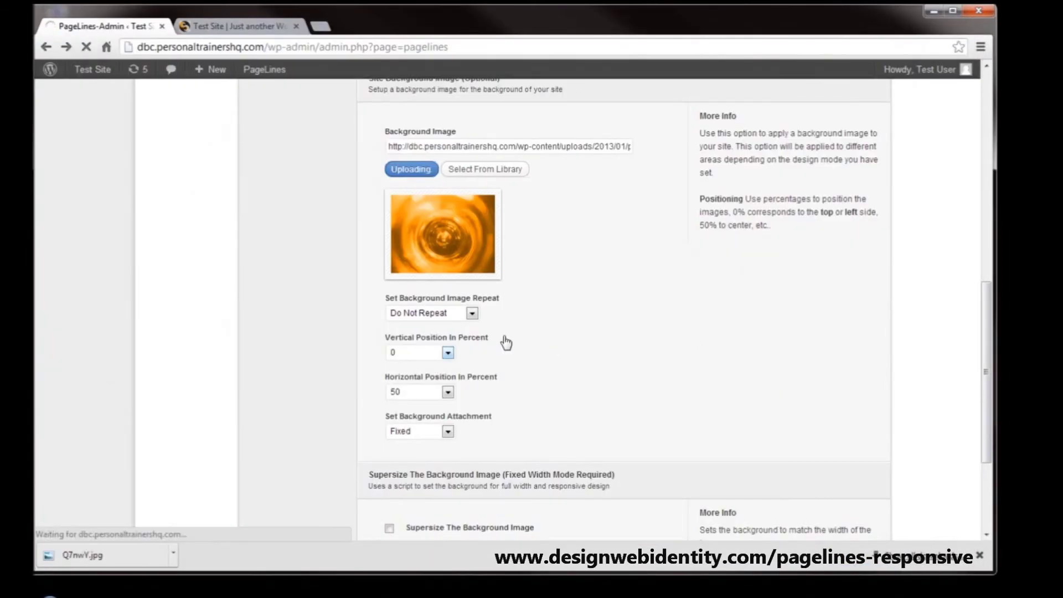
- Set the site background image to Repeat Horizontally with Scroll attachment
click(472, 313)
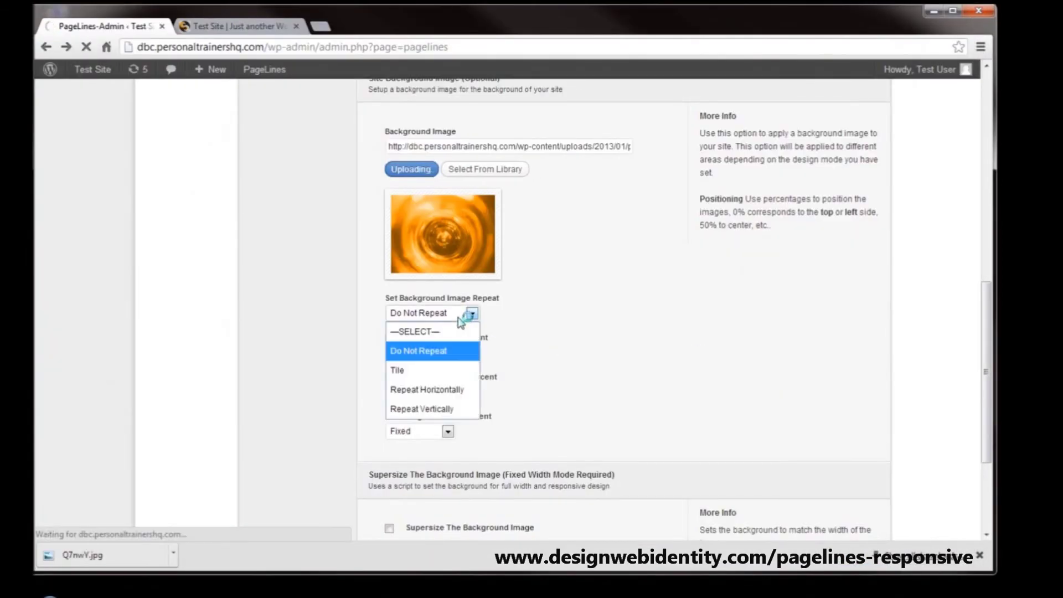
click(446, 389)
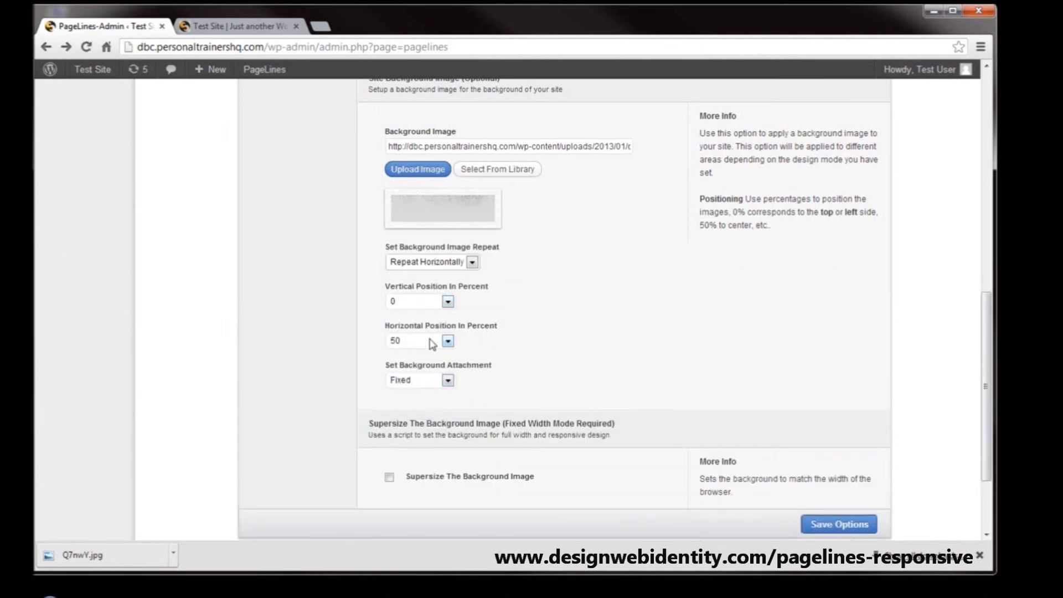
click(447, 380)
click(435, 420)
- Set the Page Background color to #dadada, leave the Content Background empty and save the options
scroll(588, 393, up, 2)
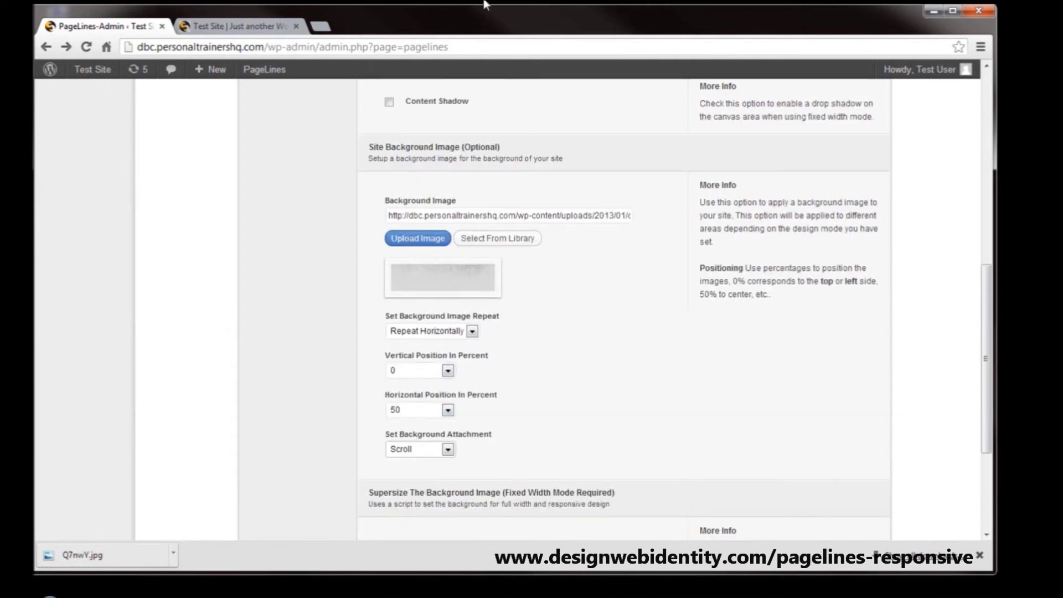
scroll(739, 402, down, 5)
scroll(759, 398, up, 10)
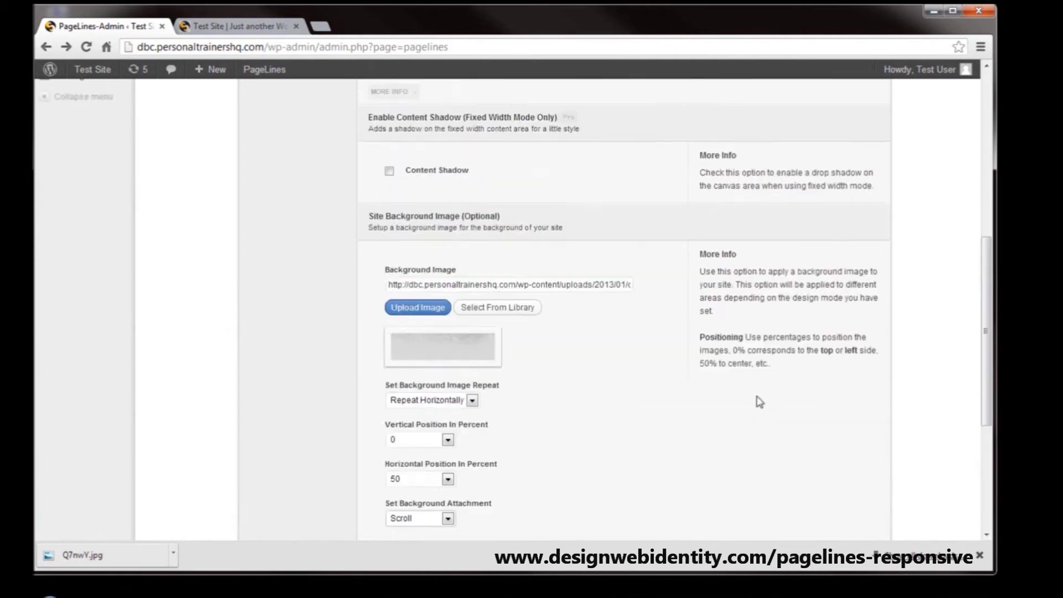
scroll(610, 471, up, 4)
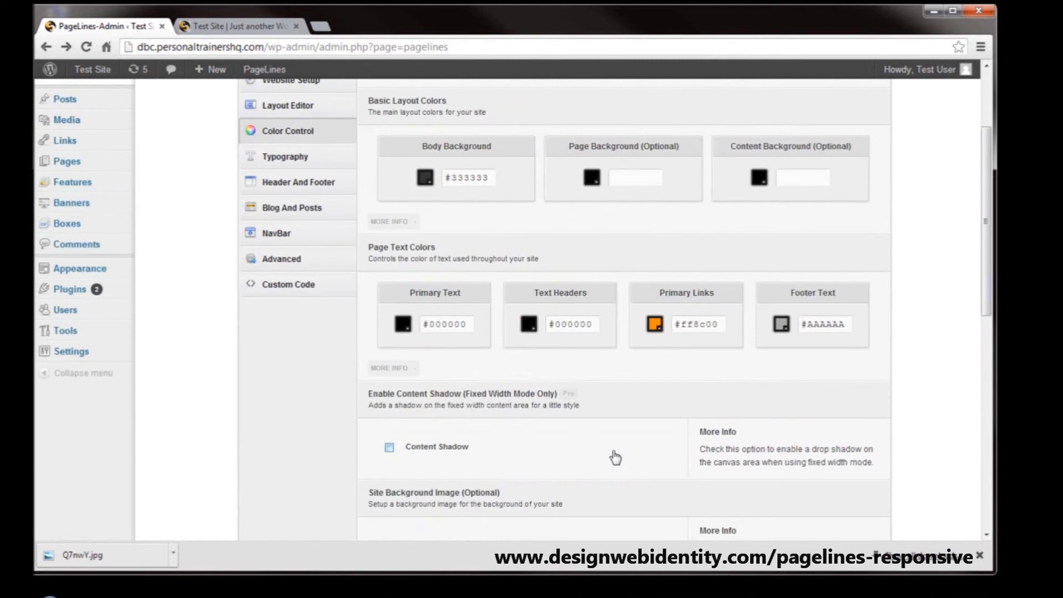
click(635, 317)
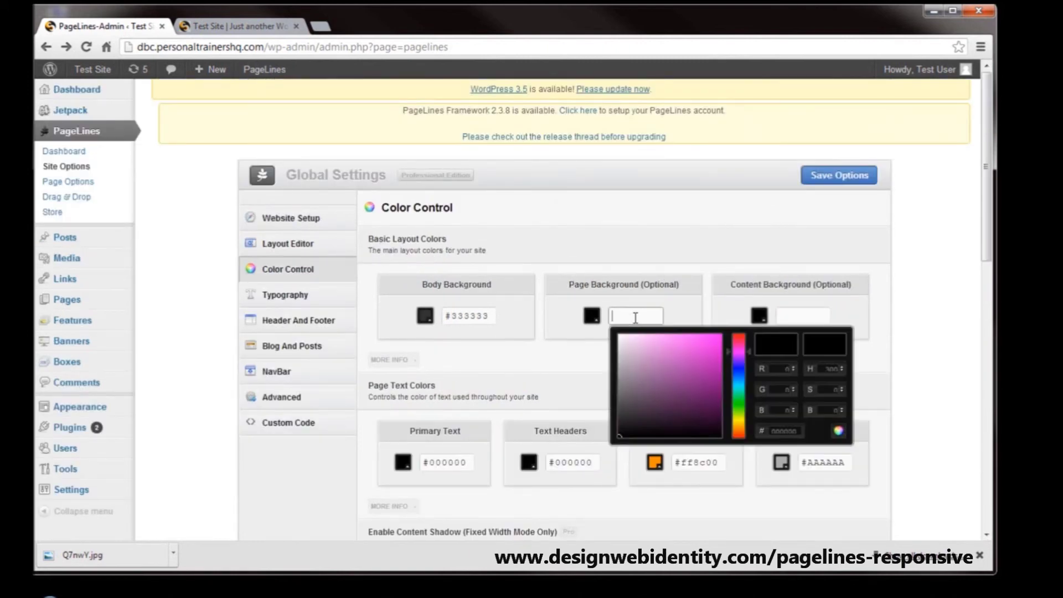
text(#dadada)
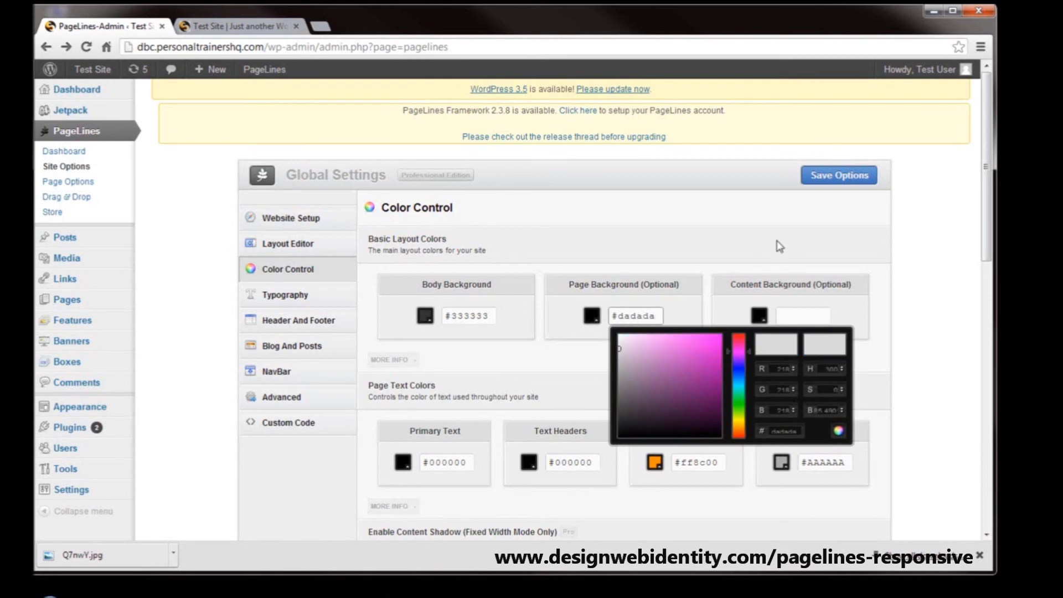
click(817, 313)
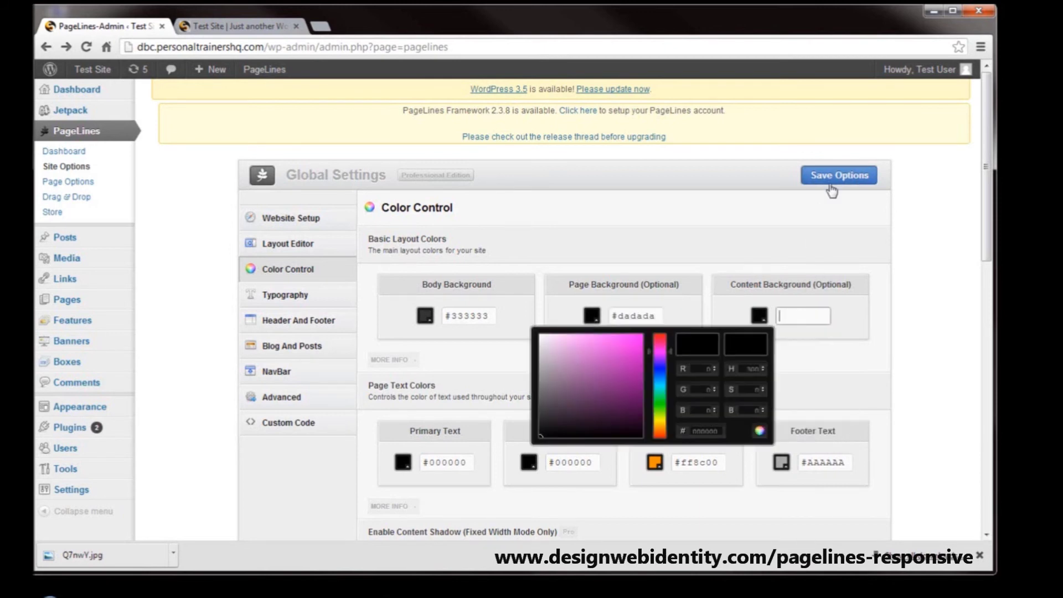
click(831, 180)
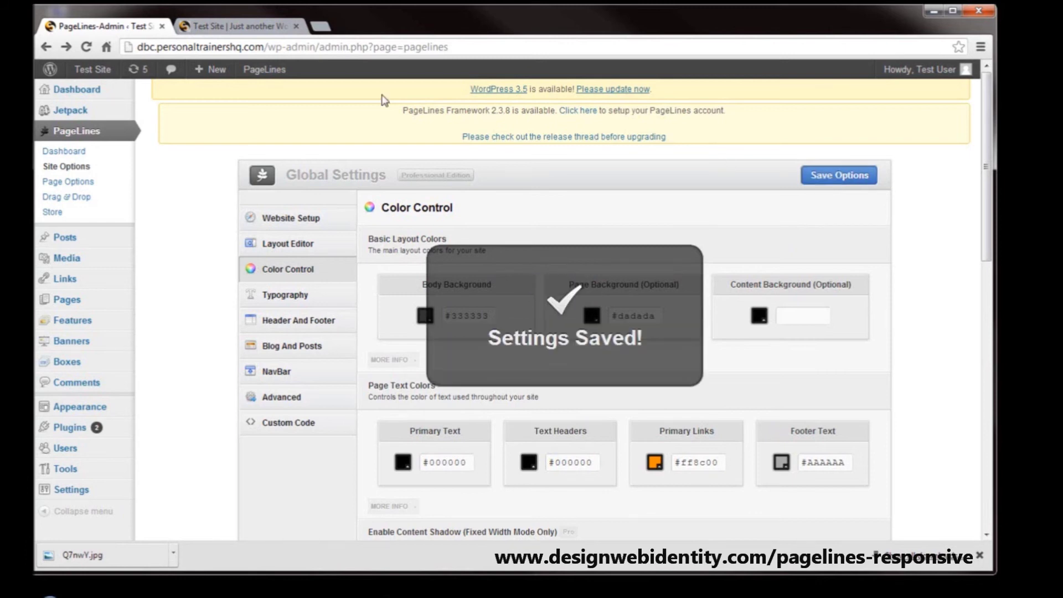
- Reload the Test Site page and examine the horizontally repeating background and the new logo down the page
click(217, 28)
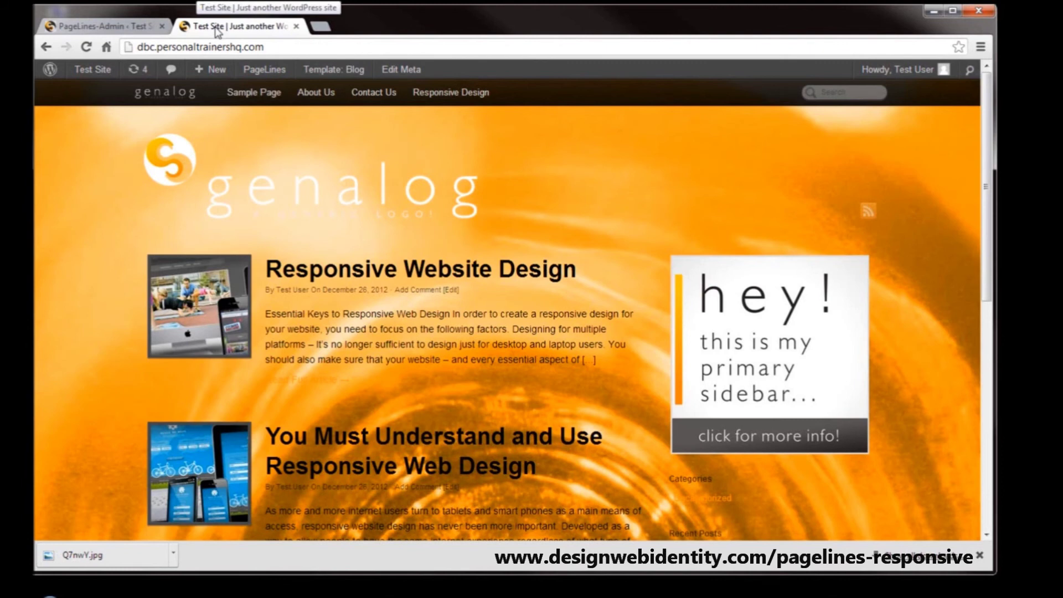
click(86, 48)
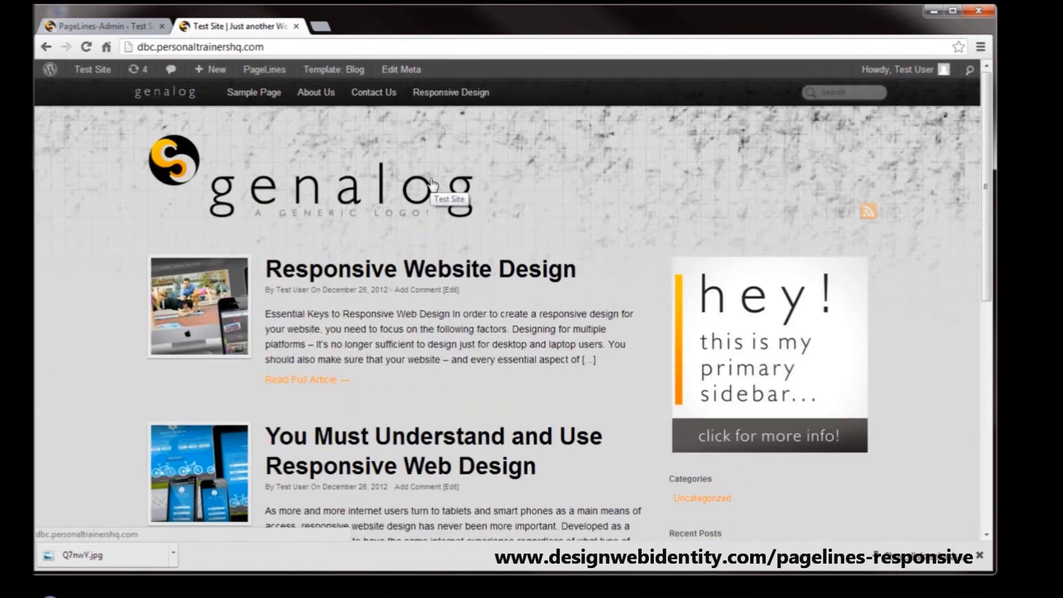
scroll(273, 152, down, 5)
scroll(273, 153, up, 5)
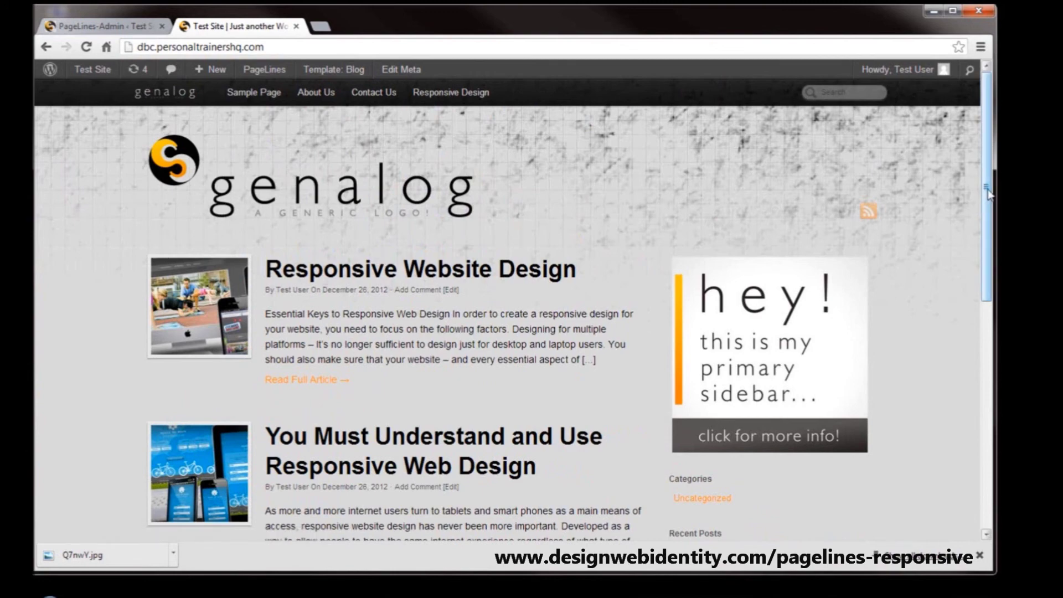
scroll(977, 269, down, 1)
drag(976, 268, 945, 171)
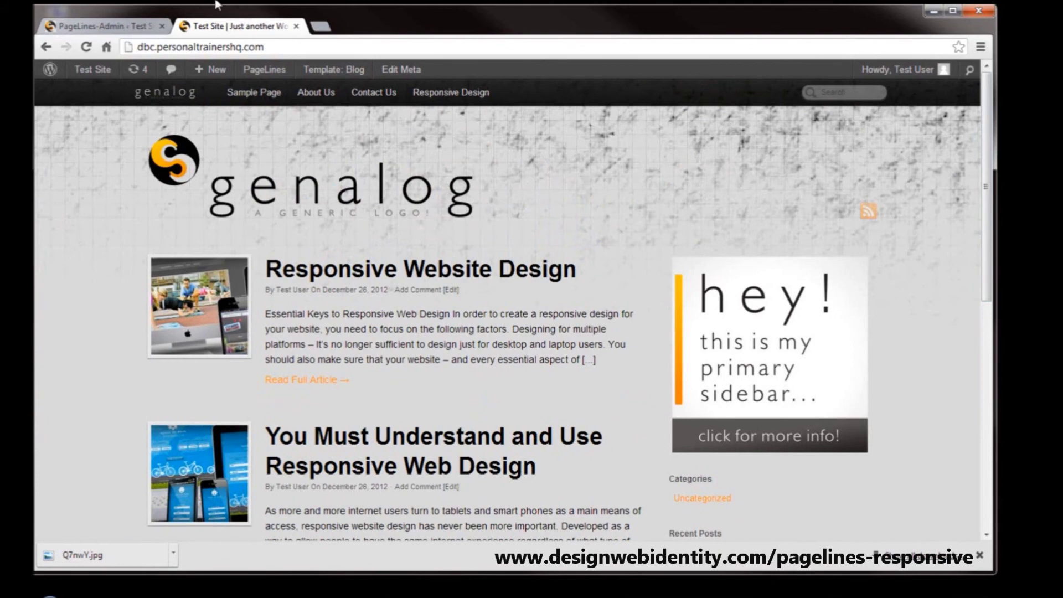
- Return to the Color Control settings, upload dadada-vertical-background.jpg as the site background image and set it to Repeat Vertically
click(114, 28)
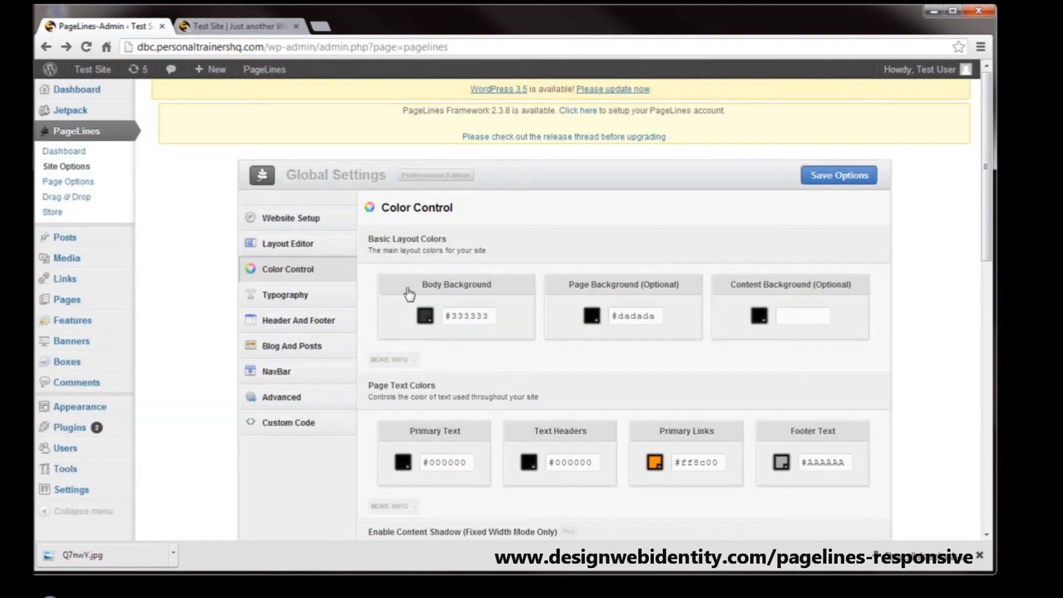
scroll(407, 296, down, 10)
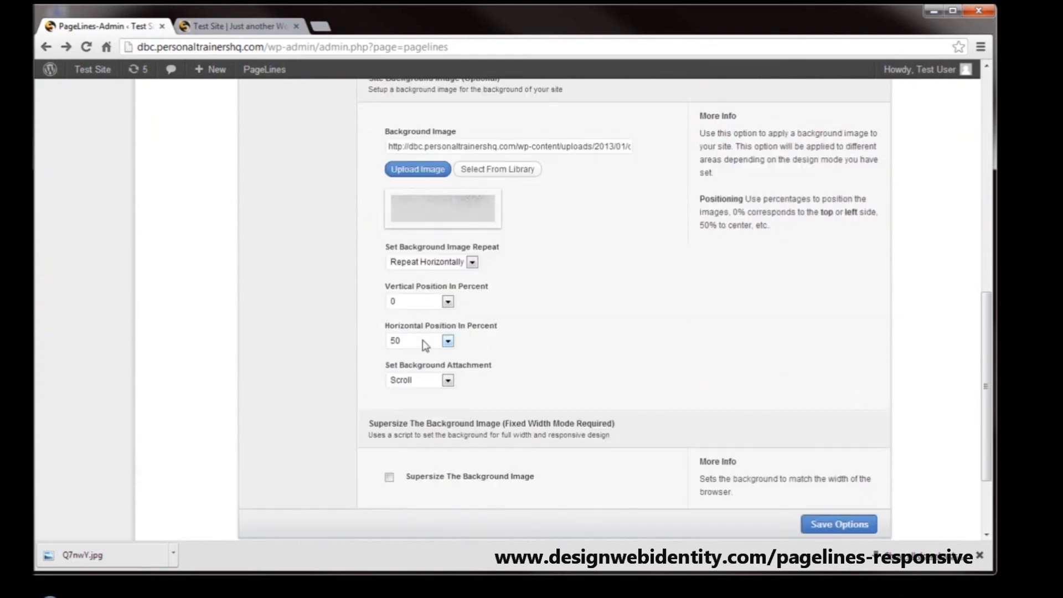
click(412, 171)
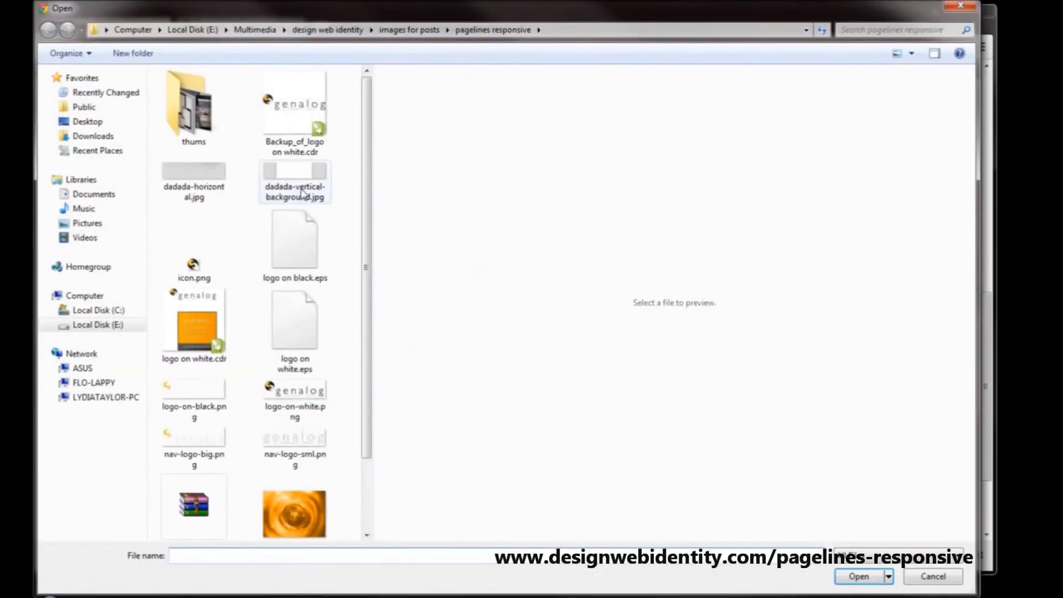
click(299, 192)
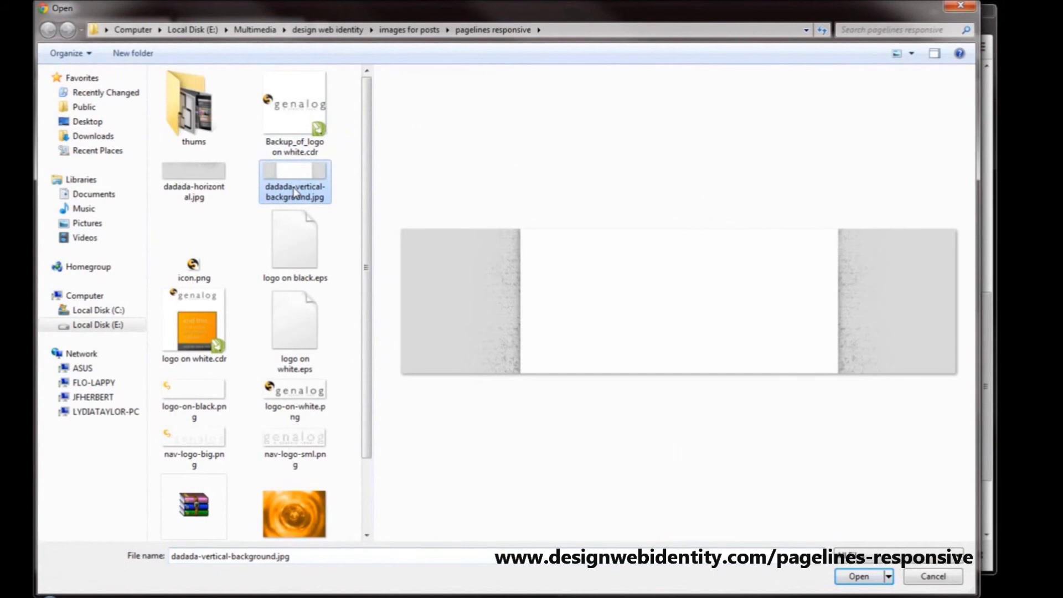
click(877, 575)
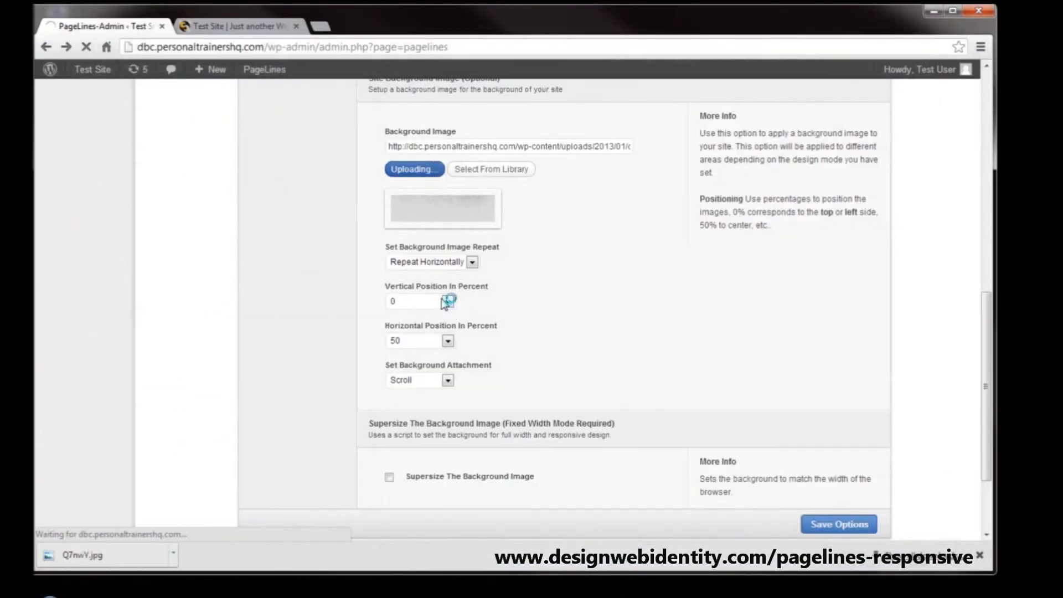
click(443, 263)
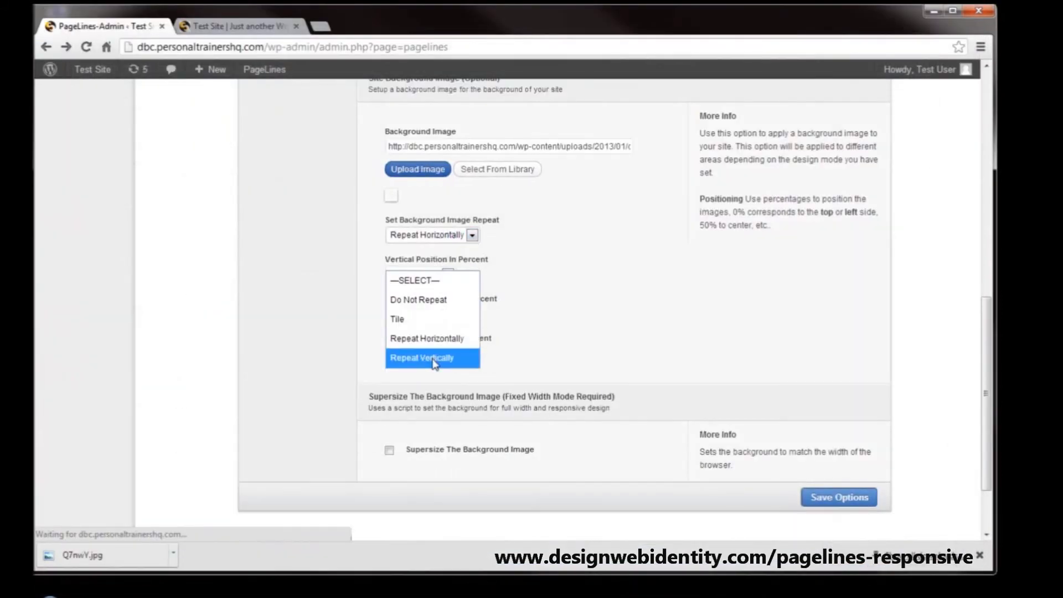
click(434, 359)
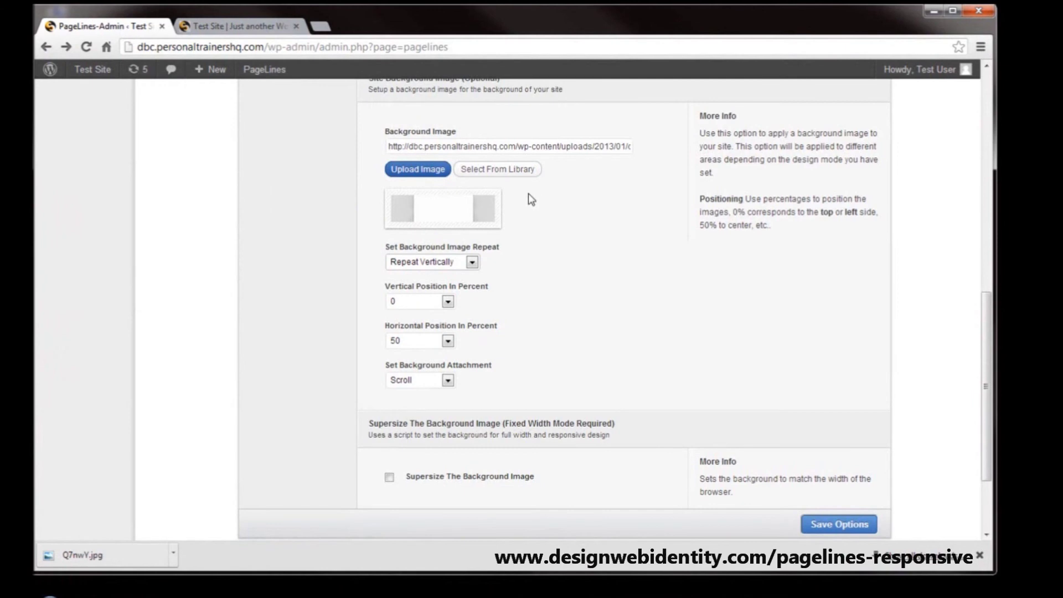
- Save the options, reload the Test Site page and examine the vertically repeating background down the page
click(851, 524)
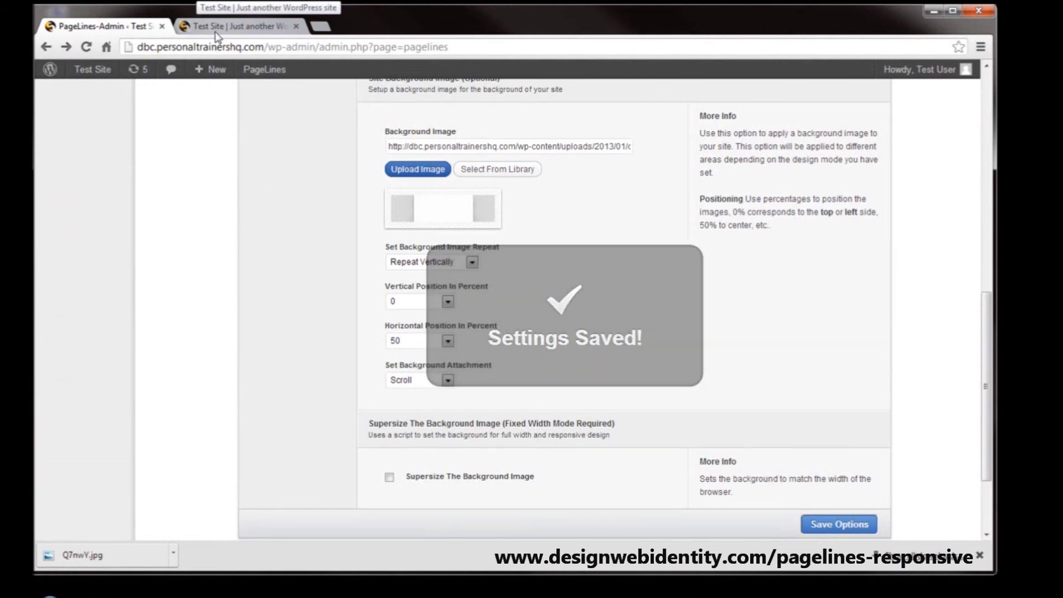
click(233, 26)
key(F5)
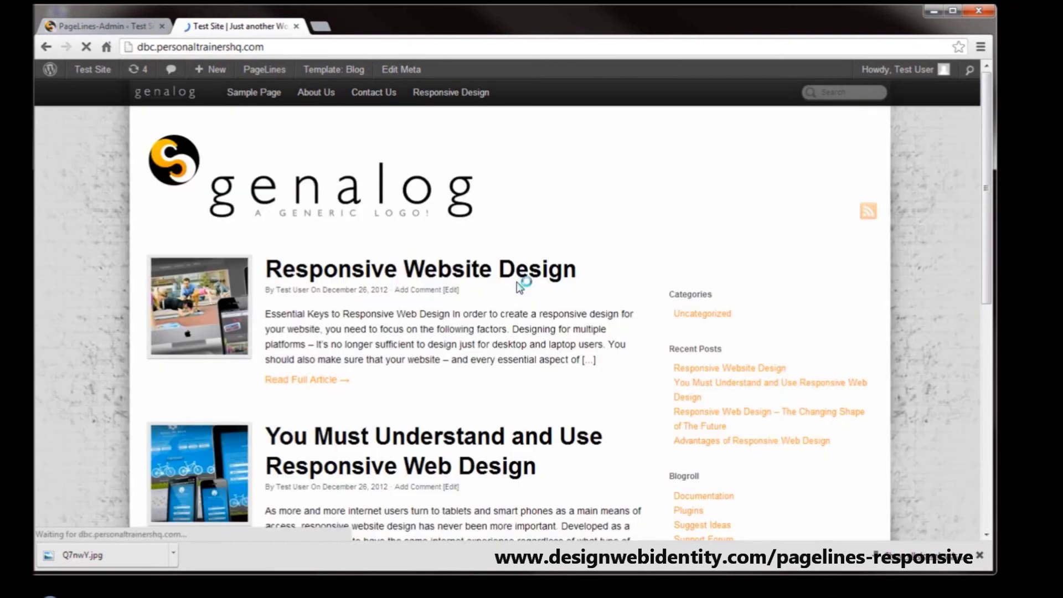
scroll(409, 266, down, 10)
scroll(392, 289, up, 10)
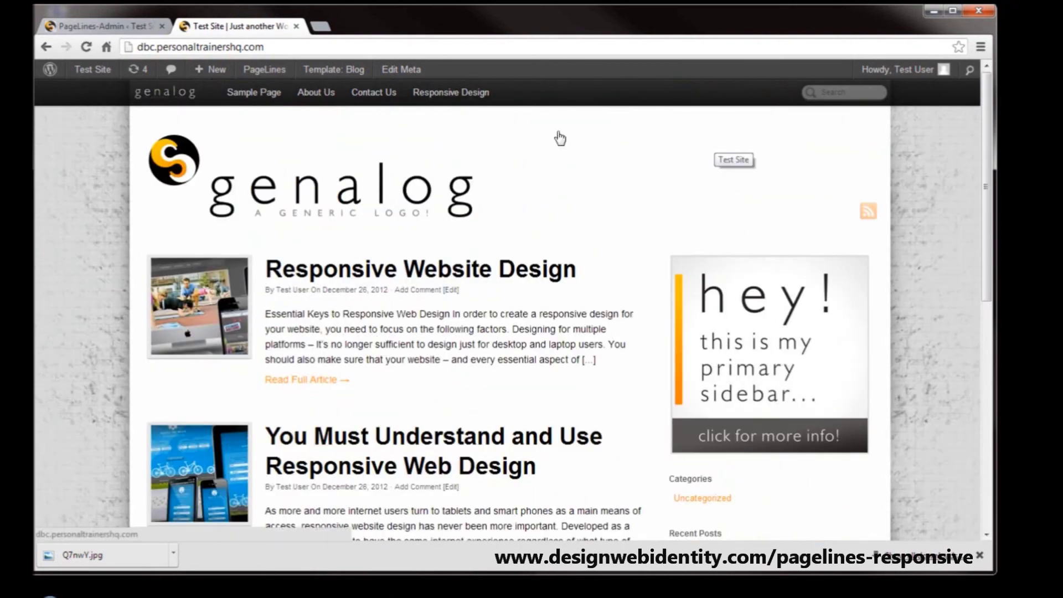
scroll(128, 481, down, 6)
scroll(182, 485, up, 5)
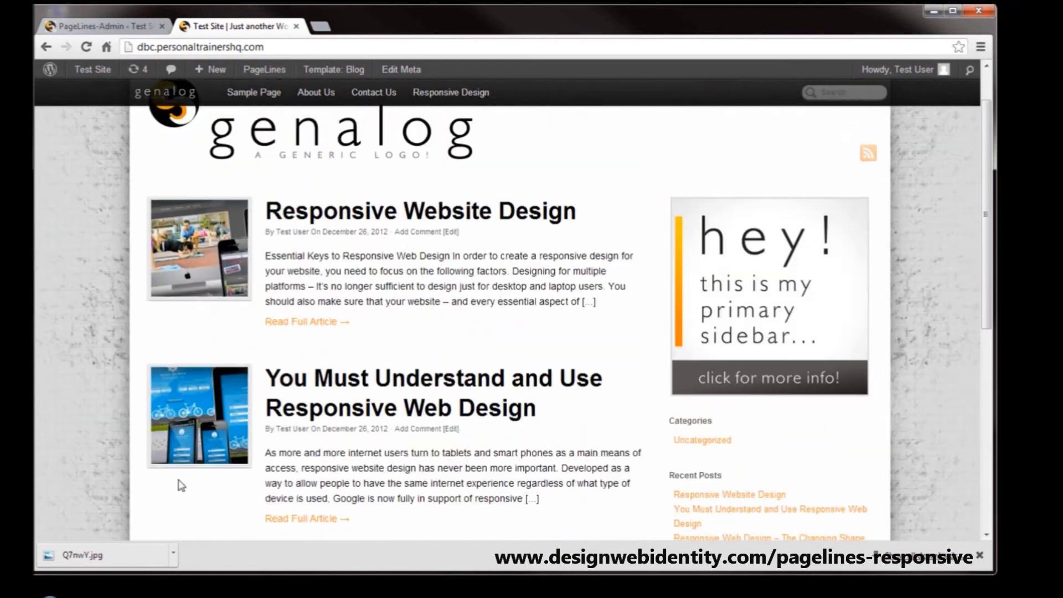
scroll(840, 271, up, 1)
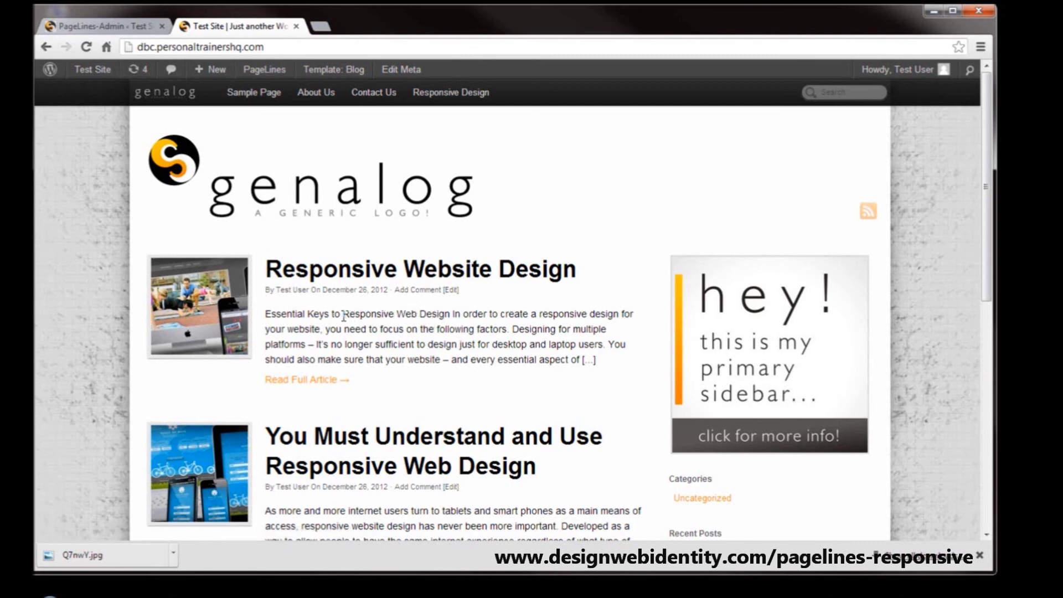
- Return to the PageLines settings and open the CSS/LESS Rules editor in the Custom Code section
click(103, 29)
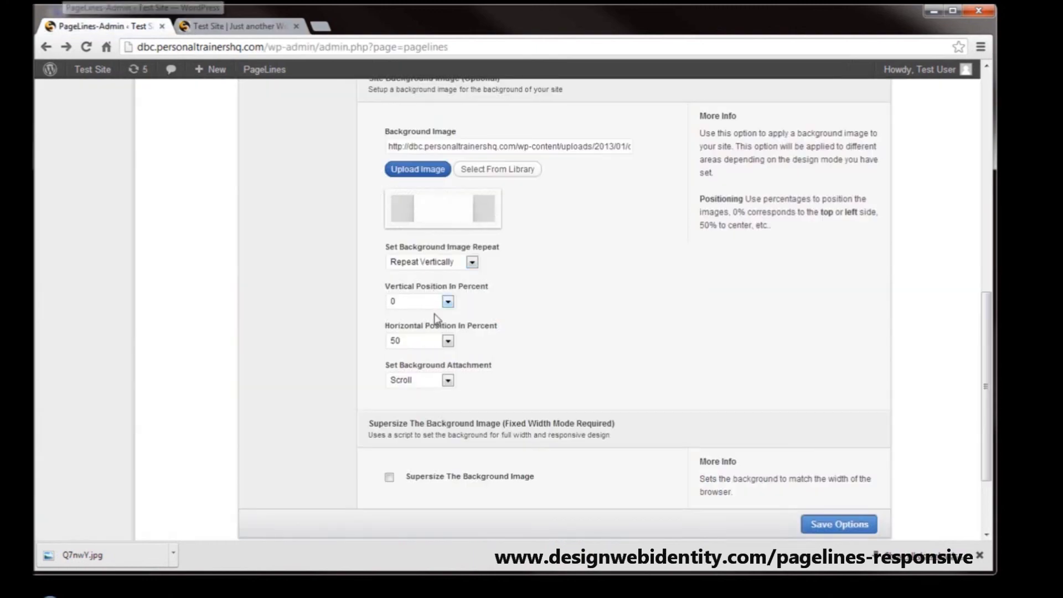
scroll(433, 313, up, 10)
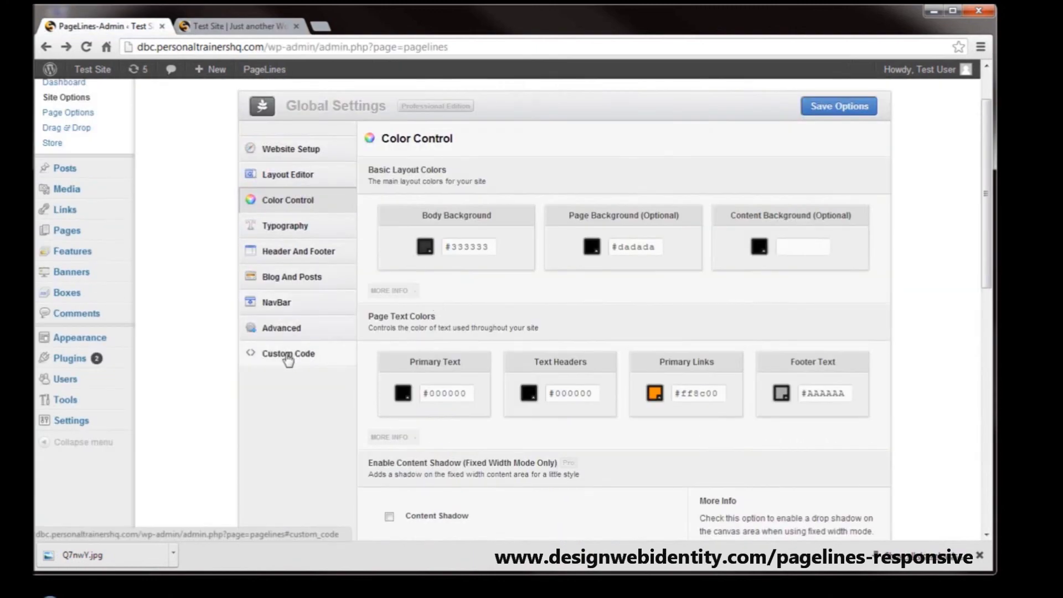
click(303, 352)
click(443, 275)
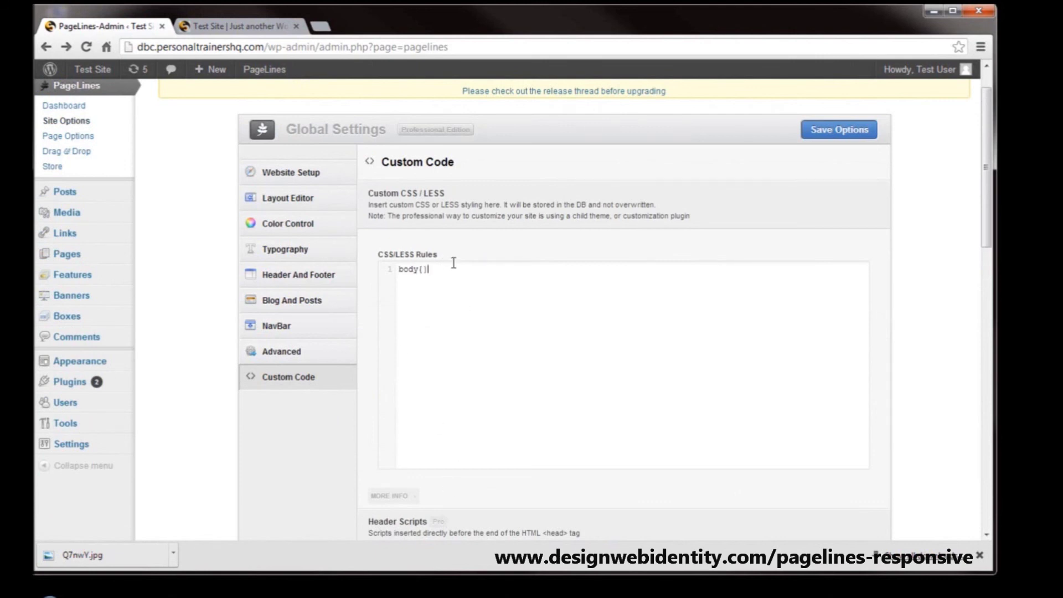
- Switch back to the Test Site page and review the blog content against the vertical background
click(247, 32)
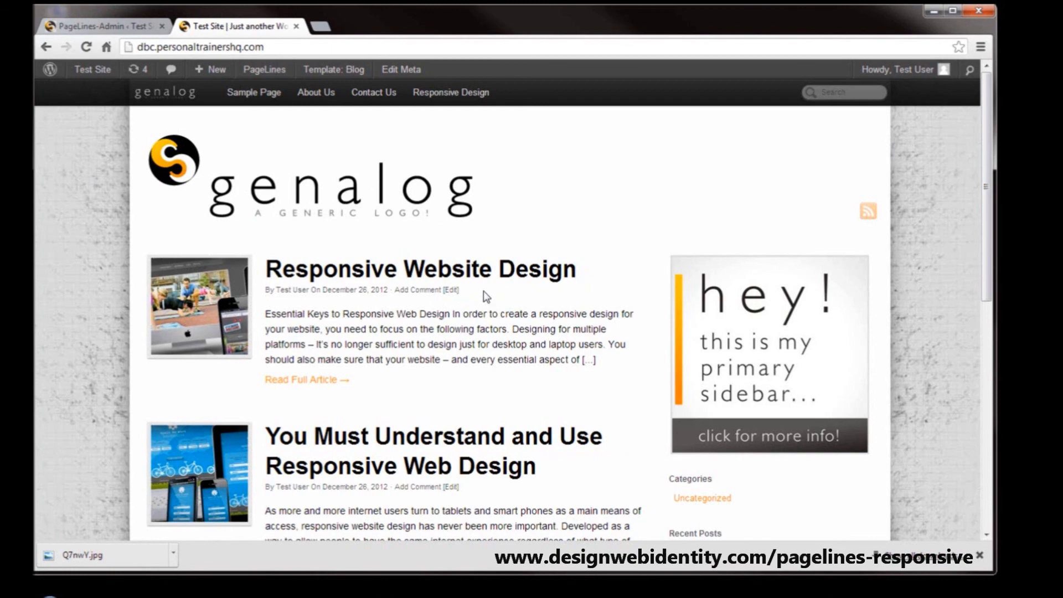
scroll(418, 385, down, 2)
scroll(440, 326, up, 2)
drag(379, 387, 330, 344)
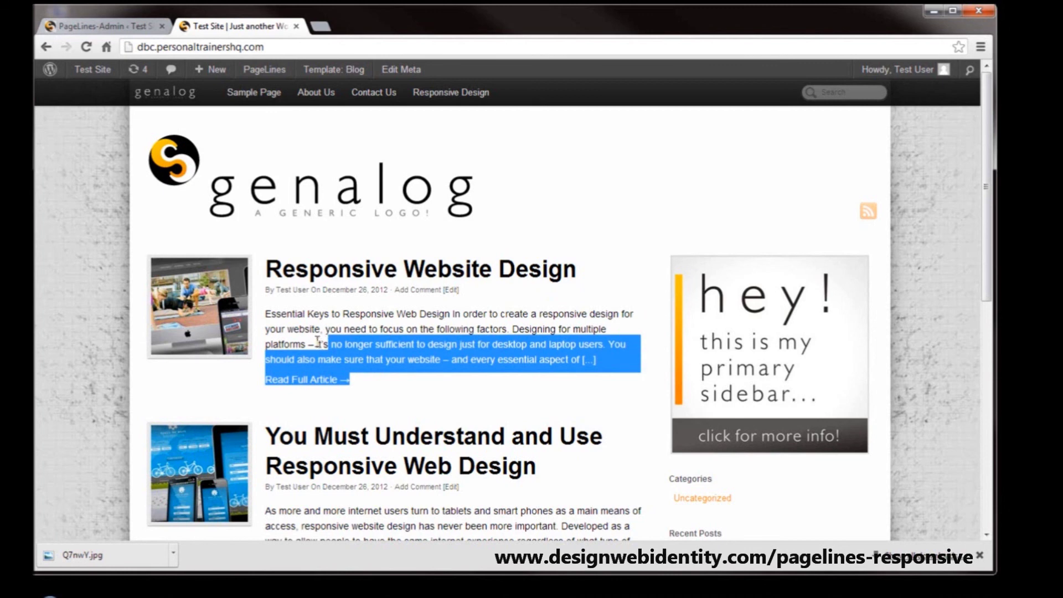
click(269, 315)
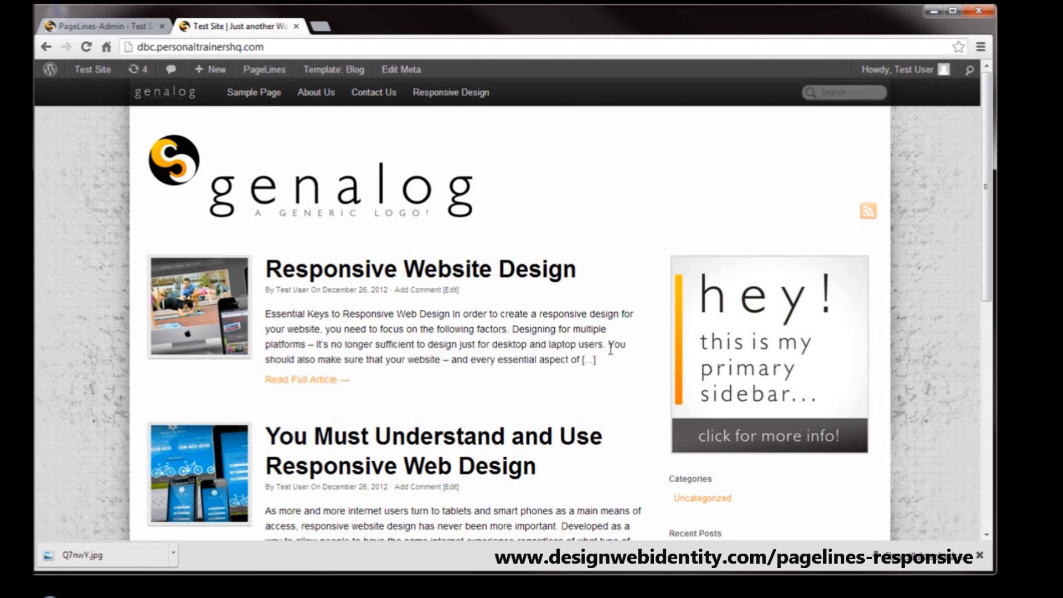